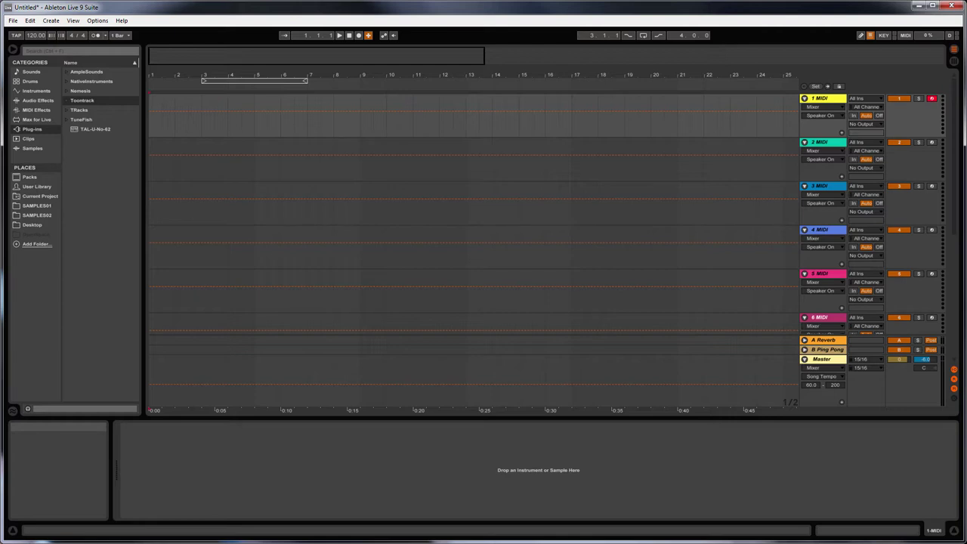
# Step: Bring Spotify's Fargo album page, with Wrench and Numbers loaded, in front of Ableton
pyautogui.hotkey('alt', 'Tab')
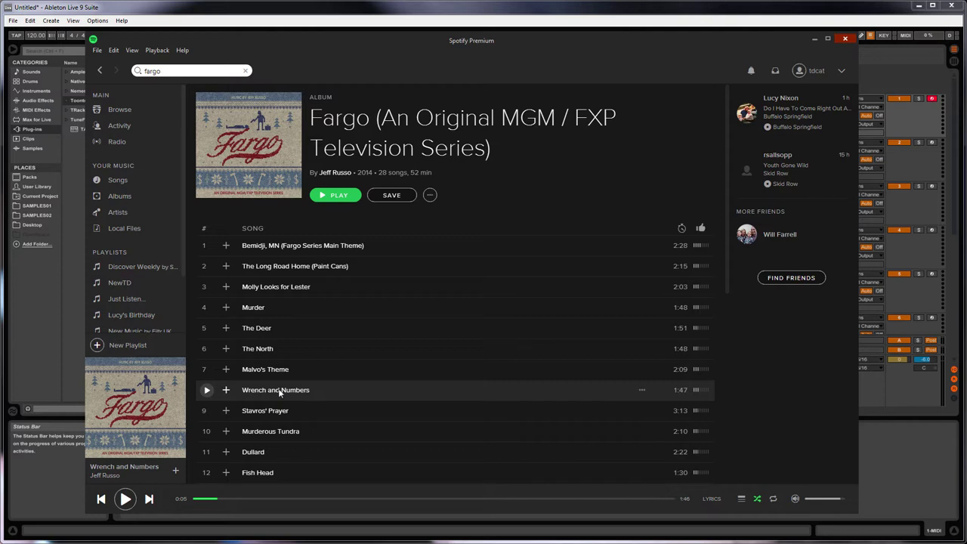
# Step: Play Wrench and Numbers from the start, then pause it
pyautogui.click(213, 393)
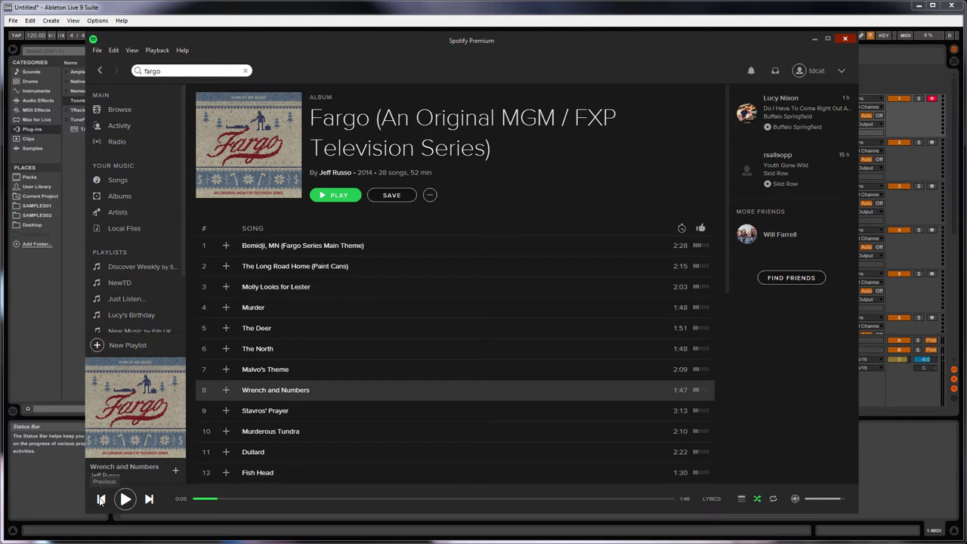
pyautogui.click(101, 499)
pyautogui.click(125, 499)
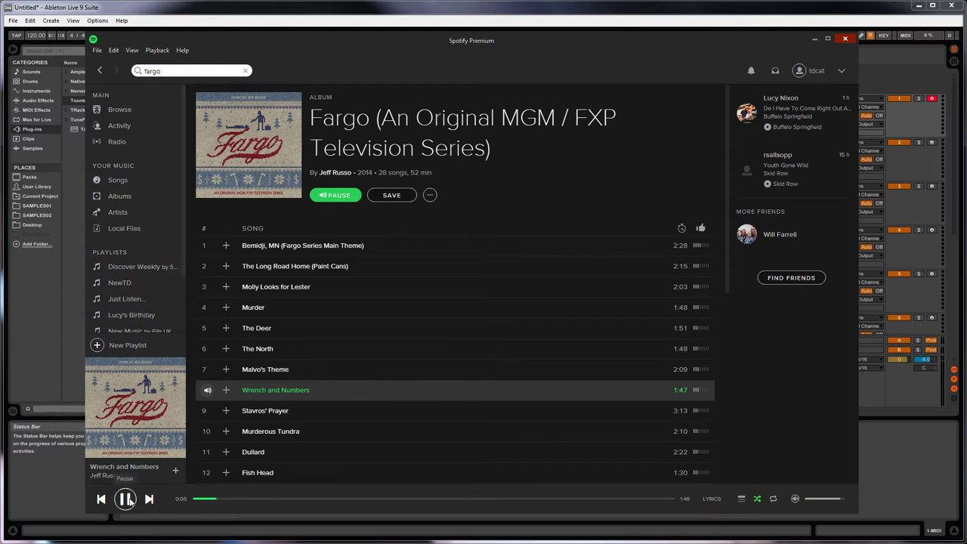
pyautogui.click(126, 499)
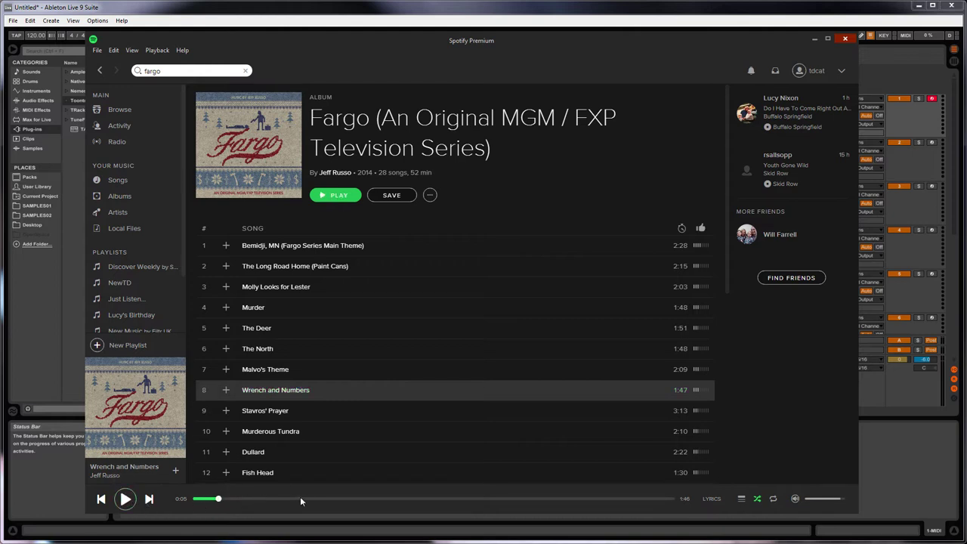
# Step: Resume Wrench and Numbers from 0:25, pause again, and minimize Spotify
pyautogui.click(305, 499)
pyautogui.click(129, 502)
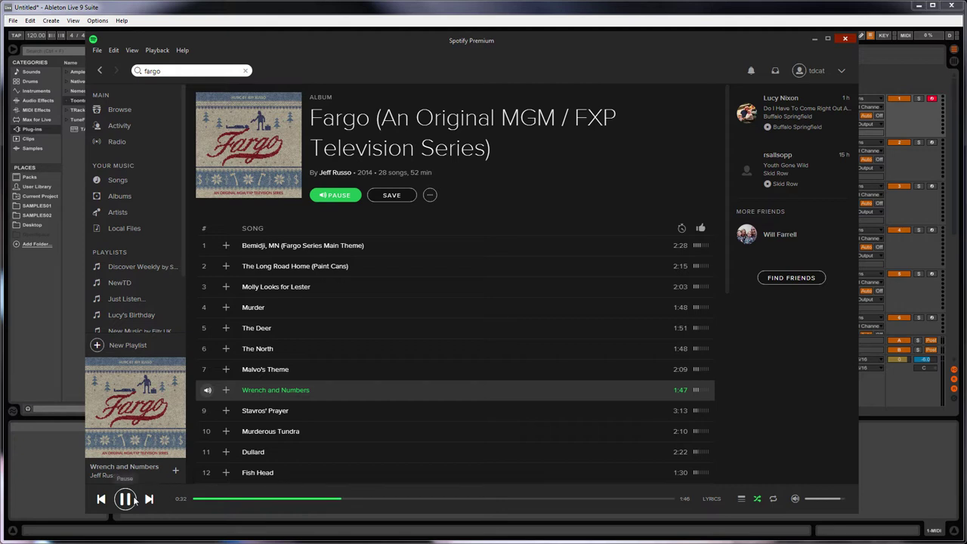
pyautogui.click(133, 496)
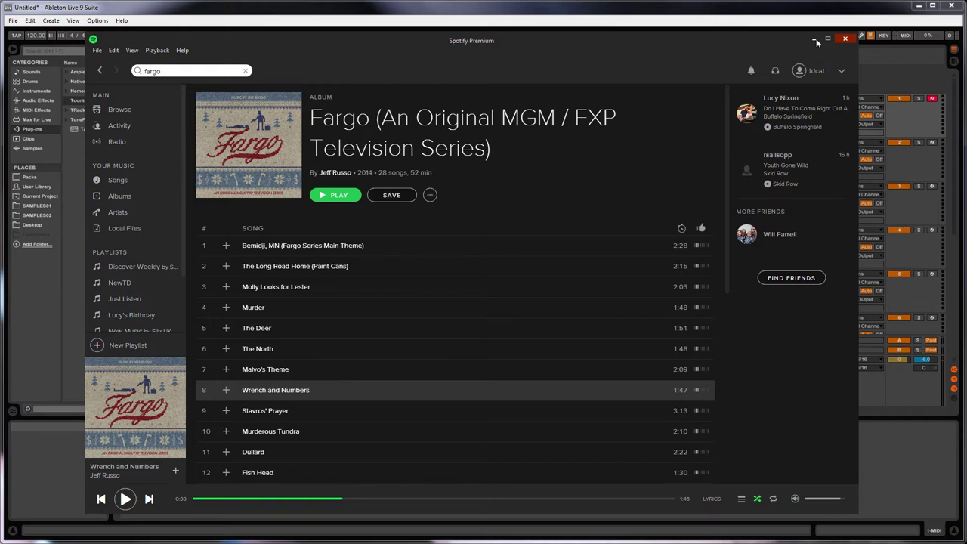
pyautogui.click(815, 39)
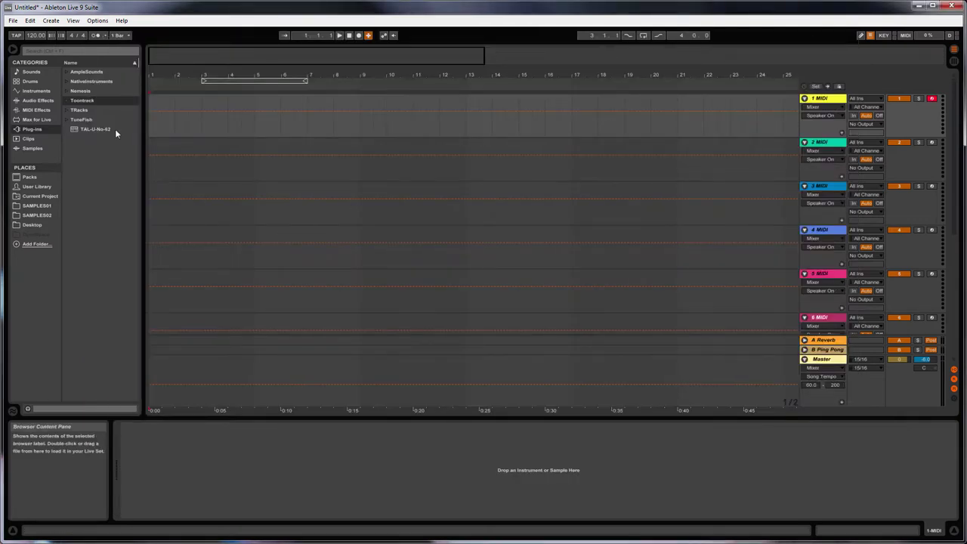
# Step: Expand the Toontrack plug-in folder to reveal EZdrummer and EZkeys
pyautogui.click(77, 80)
pyautogui.click(67, 81)
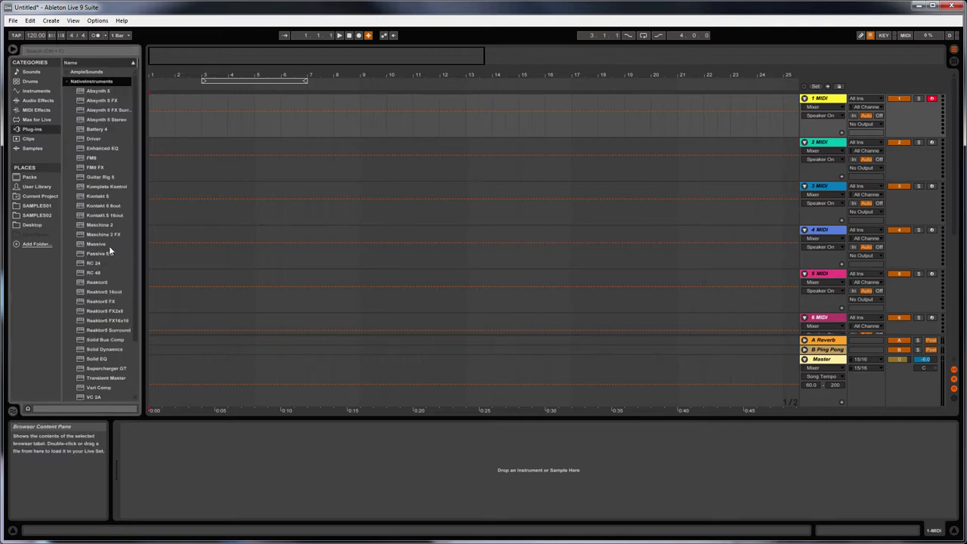
pyautogui.click(66, 81)
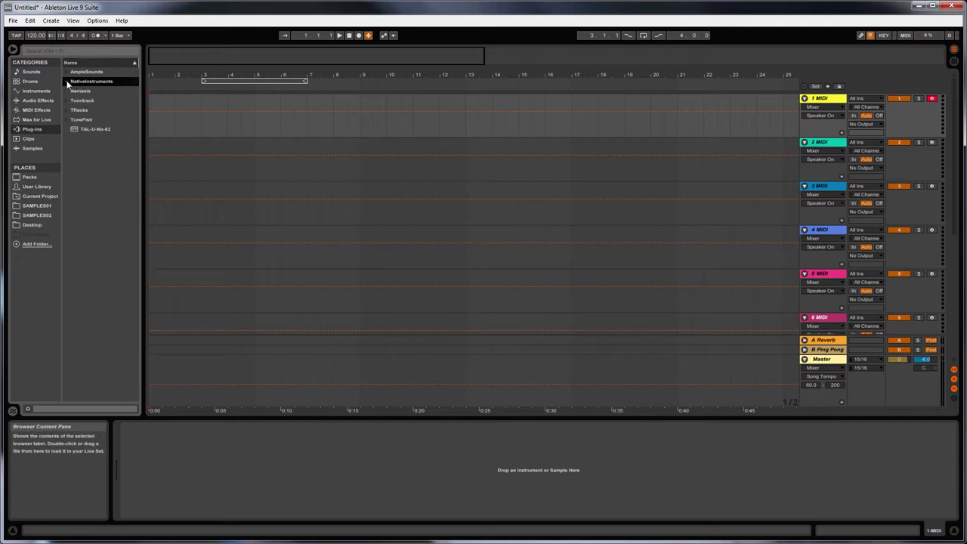
pyautogui.click(65, 99)
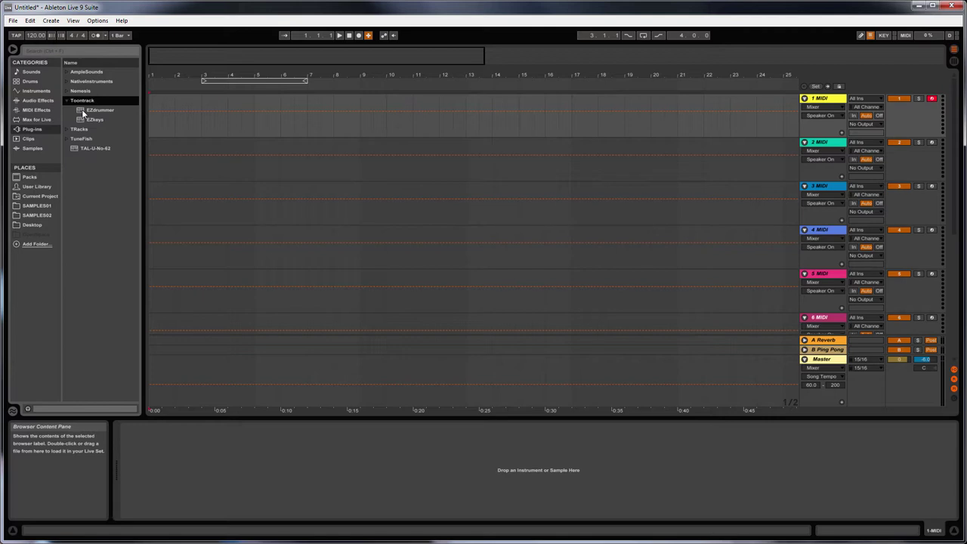
# Step: Load EZdrummer onto MIDI track 1 and move its window to the upper left
pyautogui.doubleClick(83, 113)
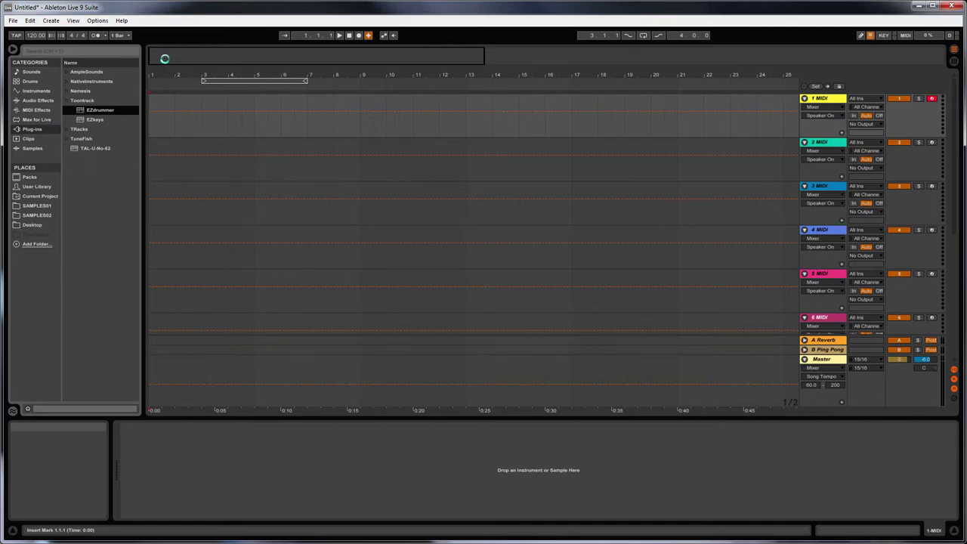
pyautogui.moveTo(330, 140); pyautogui.dragTo(194, 89)
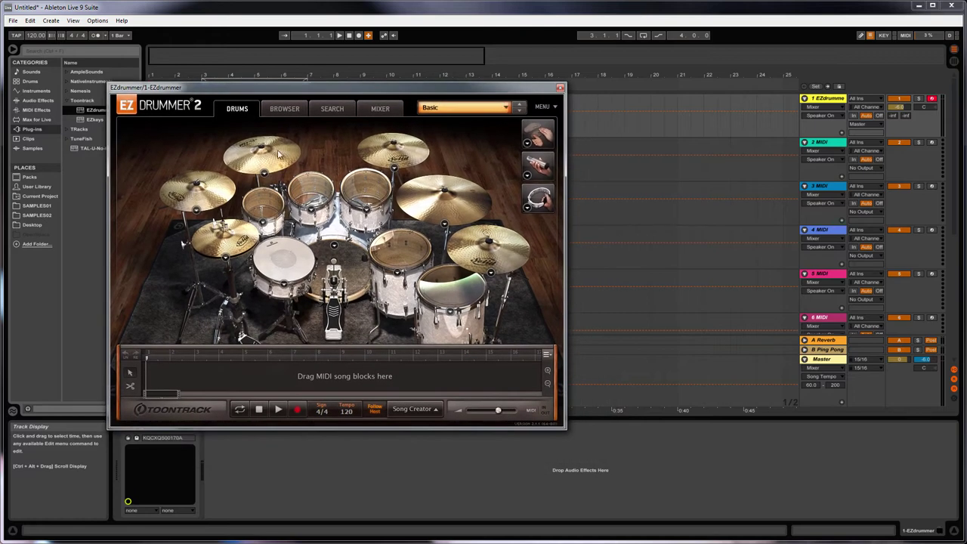
# Step: Audition the kit's left crash cymbal several times
pyautogui.click(259, 235)
pyautogui.click(261, 233)
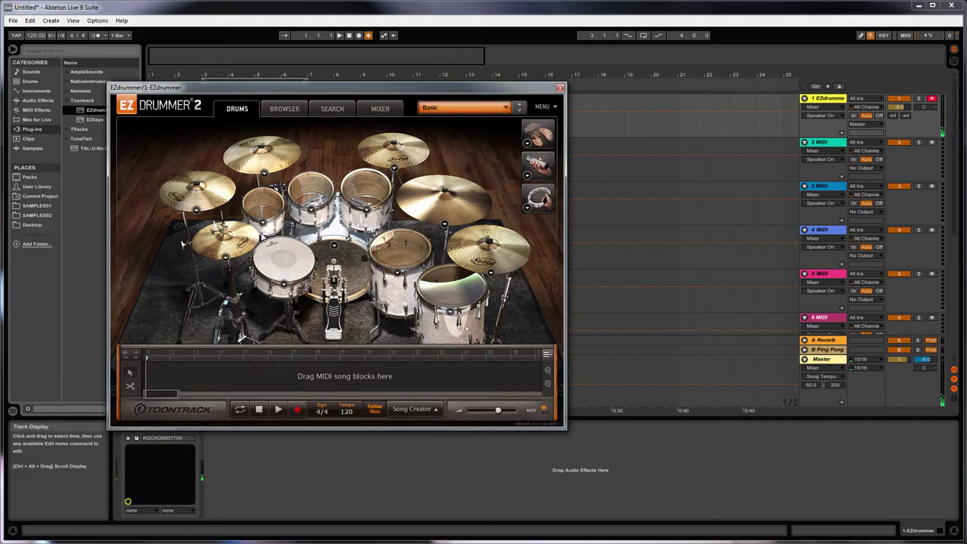
pyautogui.click(263, 227)
pyautogui.click(243, 242)
pyautogui.click(242, 240)
pyautogui.click(242, 241)
pyautogui.click(242, 241)
# Step: Switch Floortom 2 to the 16x16 Gretsch USA Custom and audition it
pyautogui.click(449, 285)
pyautogui.click(451, 312)
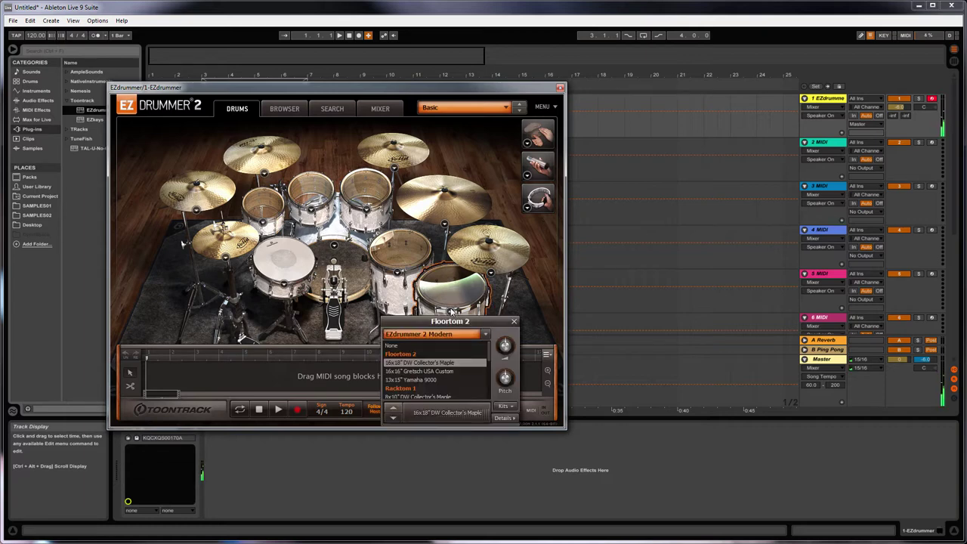
pyautogui.click(412, 372)
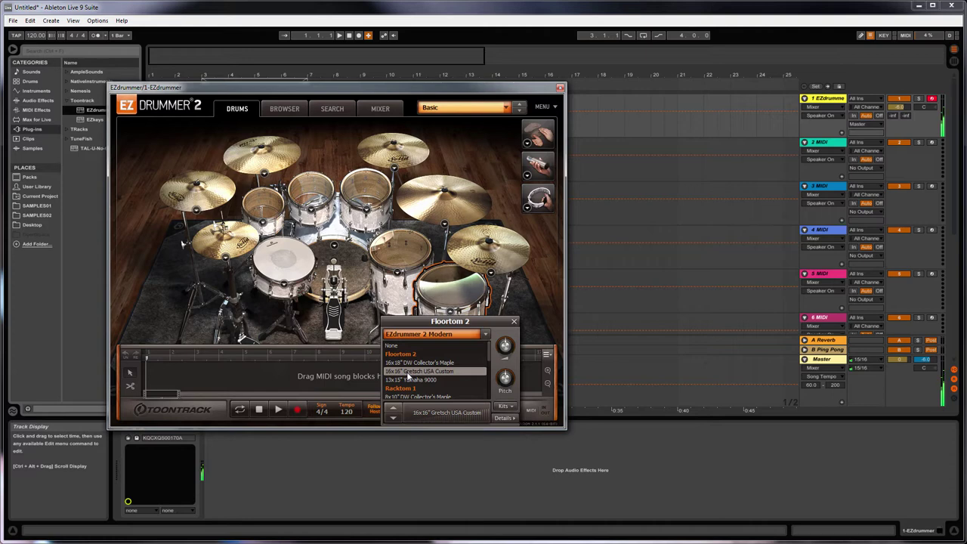
pyautogui.click(442, 285)
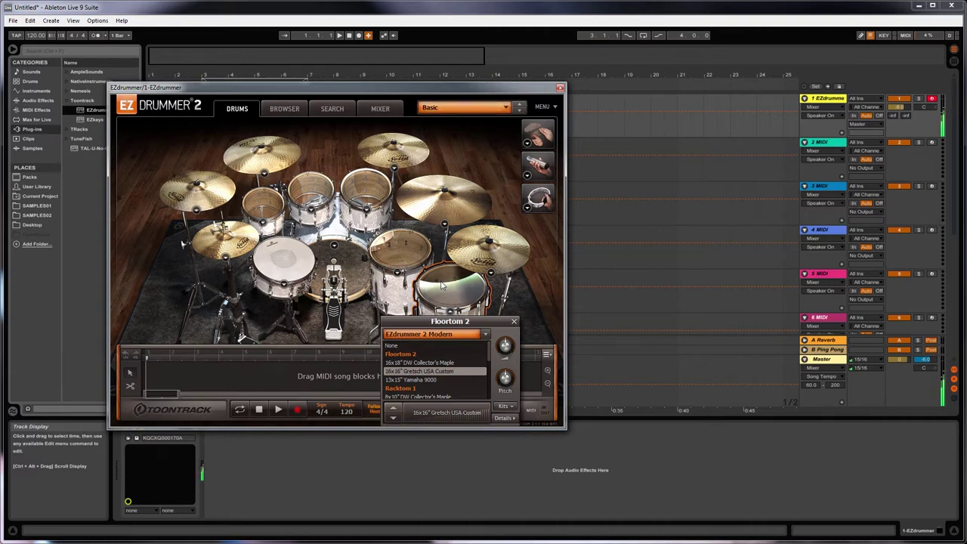
pyautogui.click(442, 285)
pyautogui.click(442, 287)
pyautogui.click(347, 261)
pyautogui.click(345, 277)
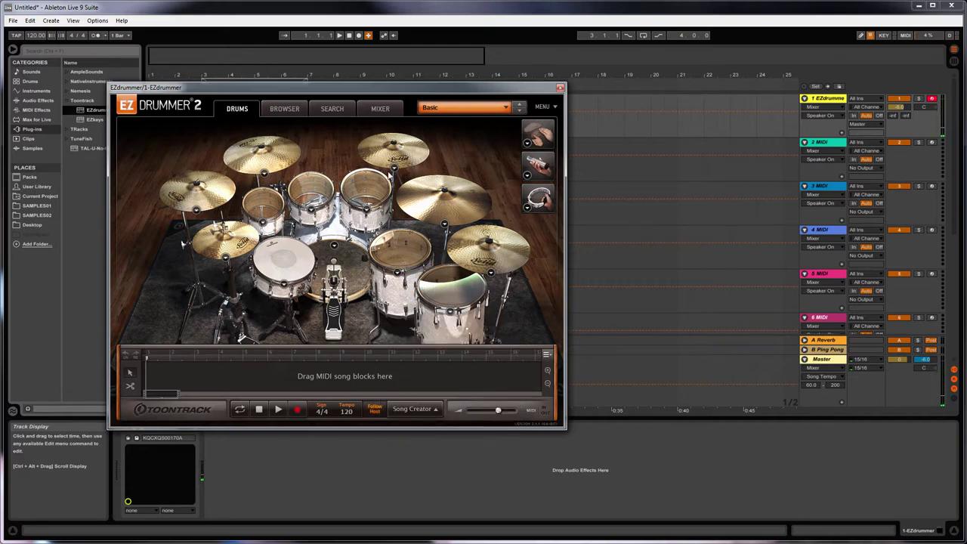
# Step: Load the Heavy Compressed kit preset from the EZdrummer 2 Vintage library
pyautogui.click(466, 110)
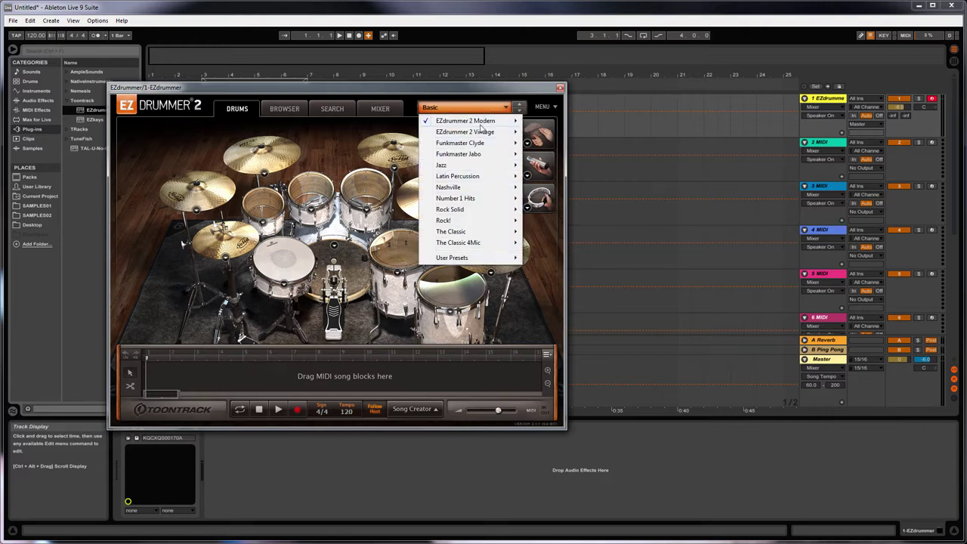
pyautogui.moveTo(455, 141)
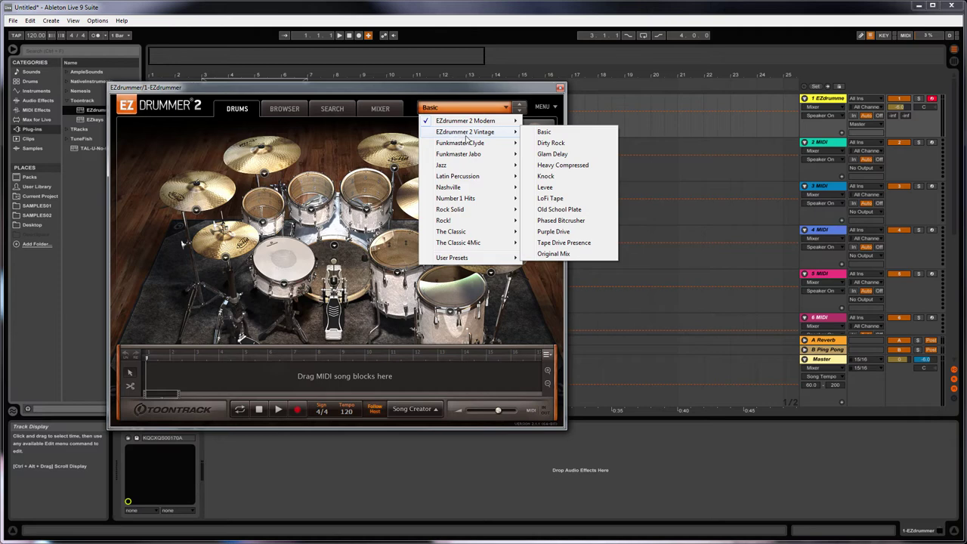
pyautogui.click(560, 166)
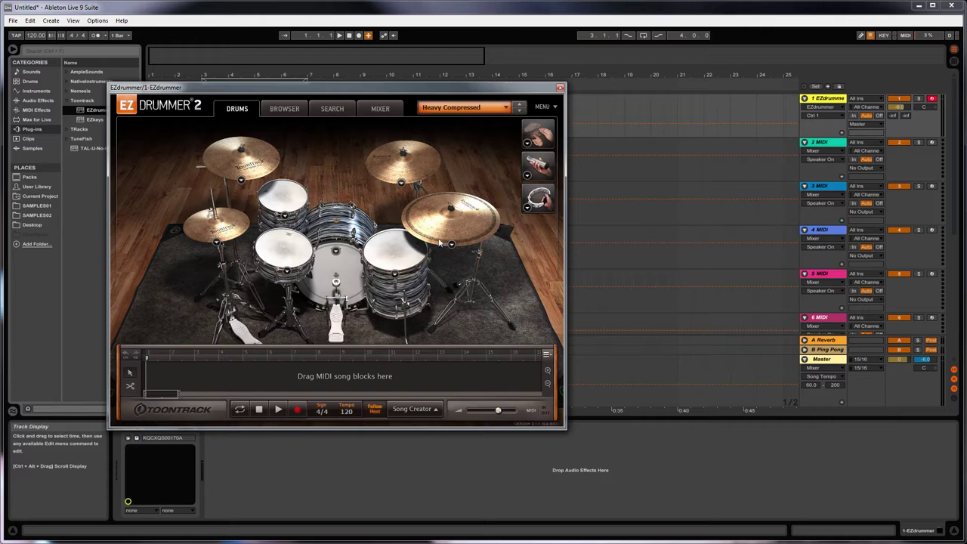
# Step: Audition the Heavy Compressed kick drum several times
pyautogui.click(347, 275)
pyautogui.click(347, 275)
pyautogui.click(348, 274)
pyautogui.click(347, 275)
pyautogui.click(347, 275)
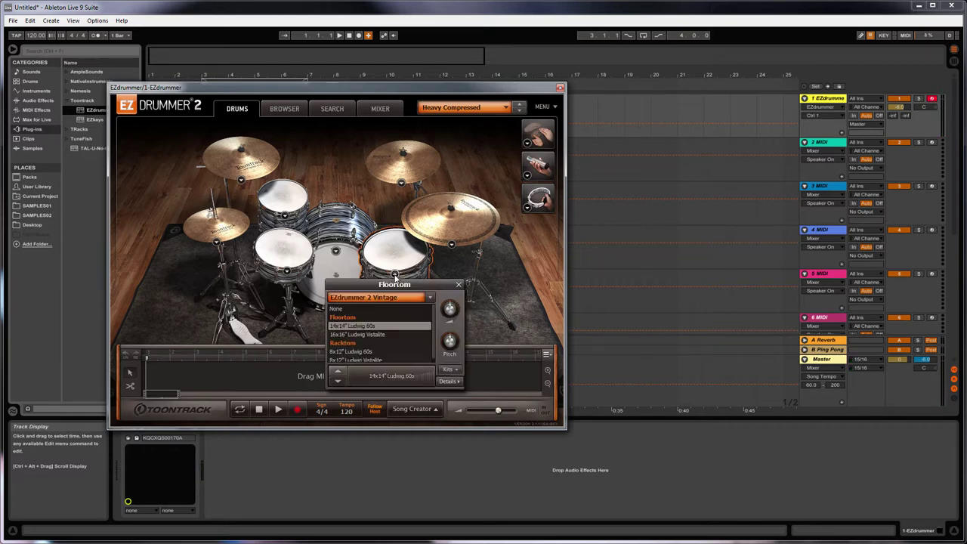
# Step: Swap the floor tom to the 16x16 Ludwig Vistalite, then audition rack tom and kick
pyautogui.click(394, 273)
pyautogui.click(358, 334)
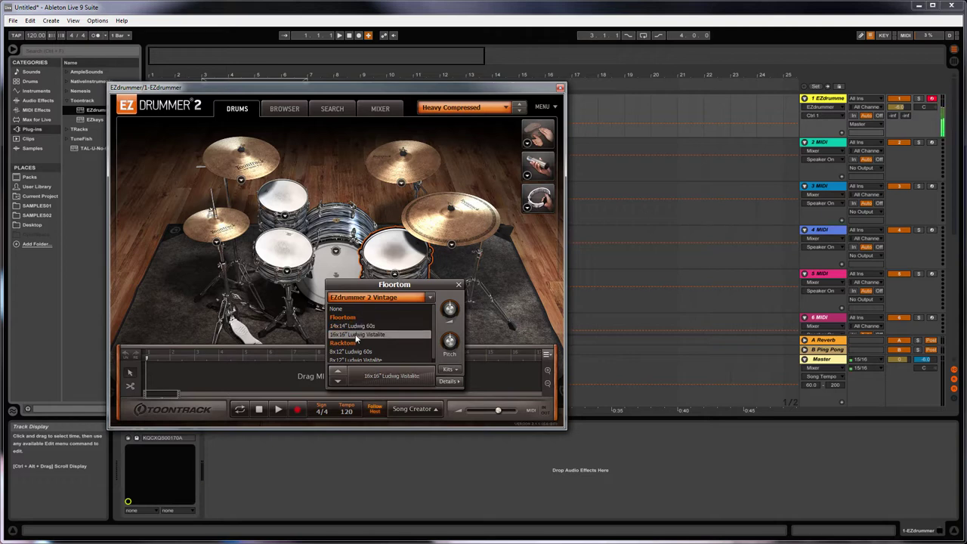
pyautogui.click(400, 259)
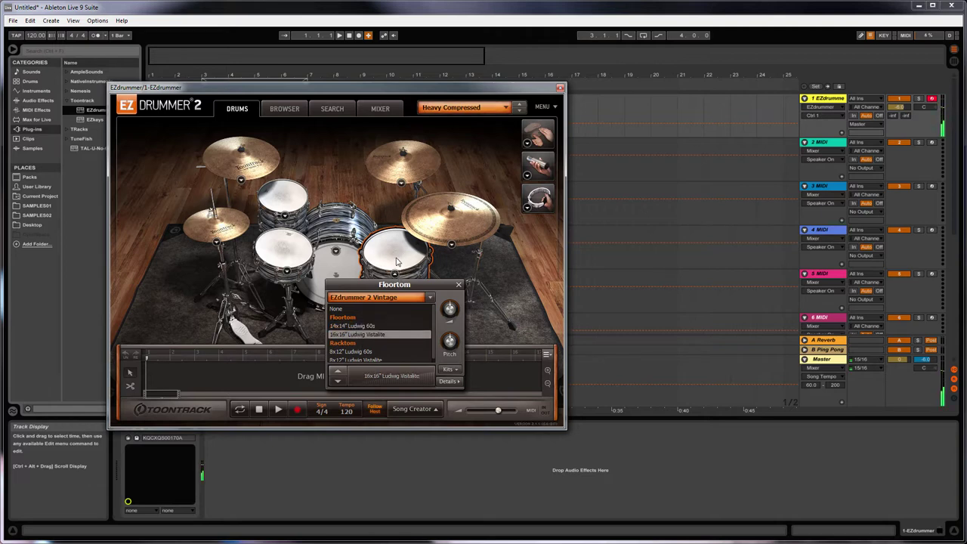
pyautogui.click(396, 262)
pyautogui.click(396, 262)
pyautogui.click(396, 263)
pyautogui.click(396, 262)
pyautogui.click(337, 263)
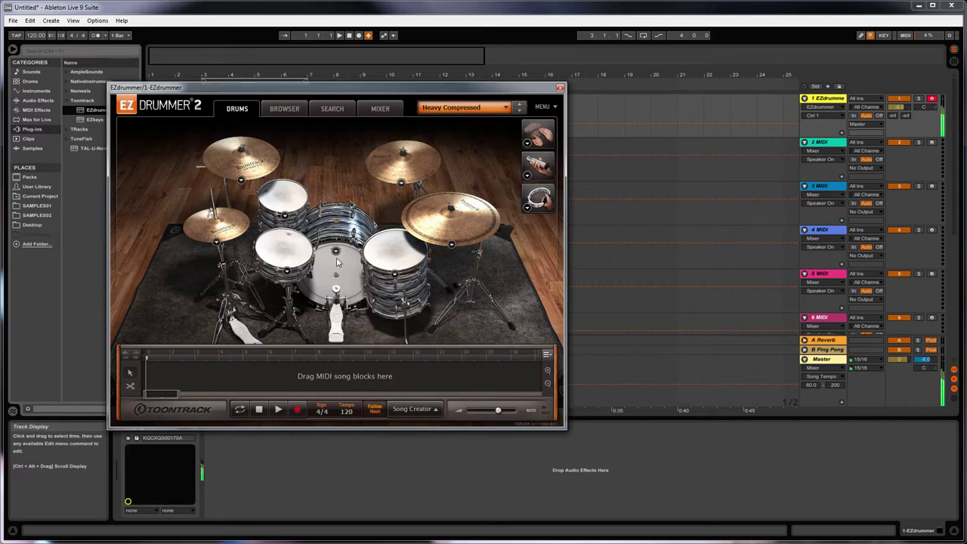
pyautogui.click(395, 251)
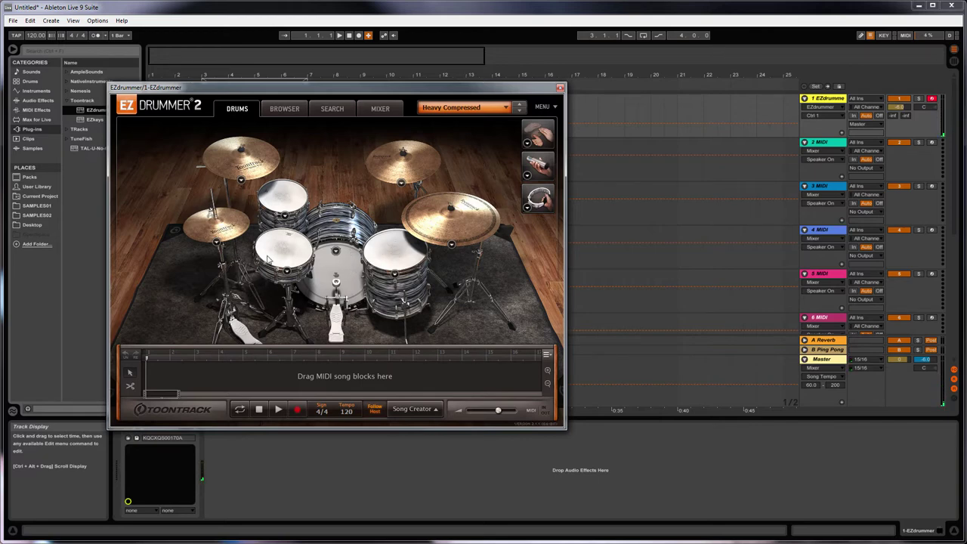
pyautogui.click(333, 289)
# Step: Show the hi-hat's articulation list with MIDI keys and audition Open Pedal
pyautogui.click(219, 244)
pyautogui.click(267, 350)
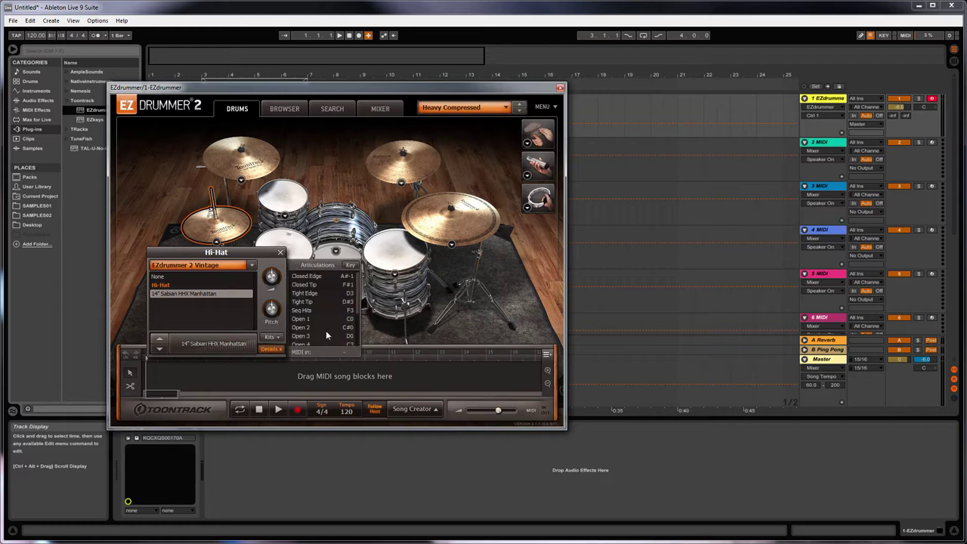
pyautogui.scroll(-2, 328, 298)
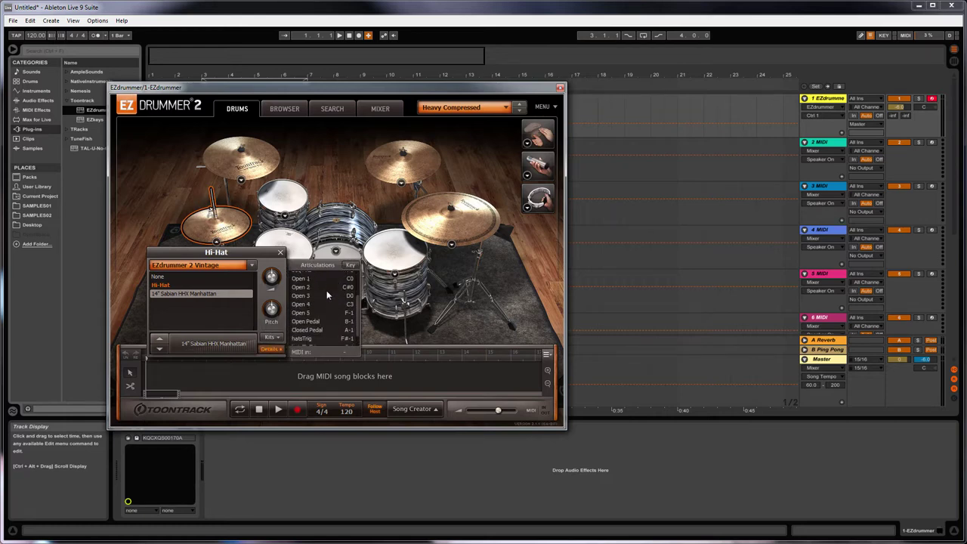
pyautogui.click(313, 323)
pyautogui.click(311, 323)
# Step: Compare the hi-hat's Closed Pedal and Tight Tip articulations
pyautogui.click(310, 331)
pyautogui.click(310, 331)
pyautogui.click(311, 331)
pyautogui.scroll(2, 309, 332)
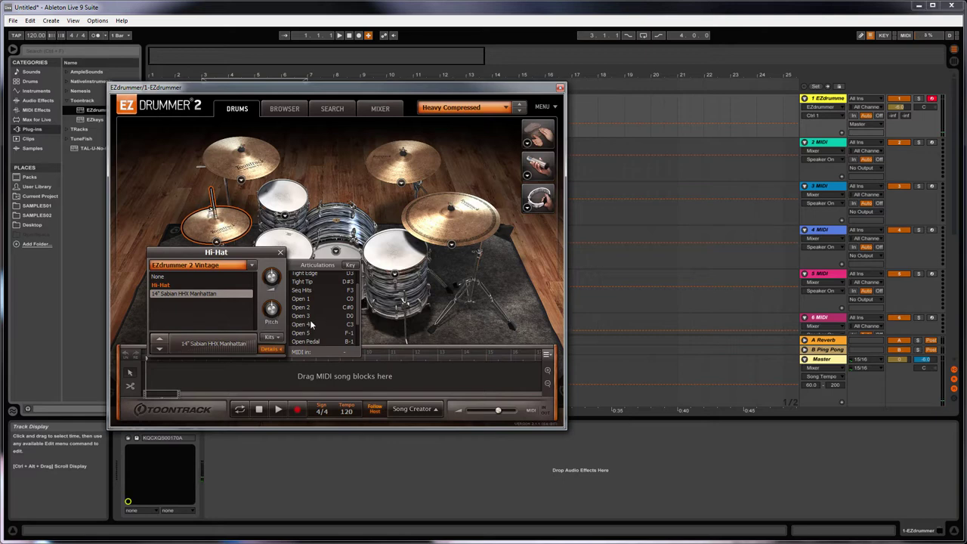
pyautogui.click(312, 282)
pyautogui.scroll(1, 311, 287)
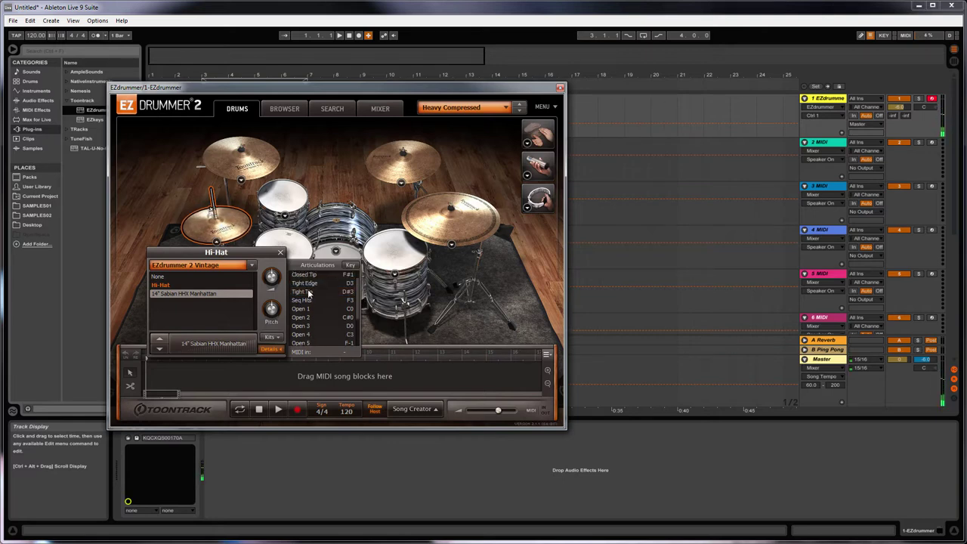
pyautogui.click(308, 291)
pyautogui.scroll(-2, 308, 296)
pyautogui.scroll(-1, 308, 296)
# Step: Replay Closed Pedal to read its MIDI notes, then hide the articulation list
pyautogui.click(313, 333)
pyautogui.click(313, 333)
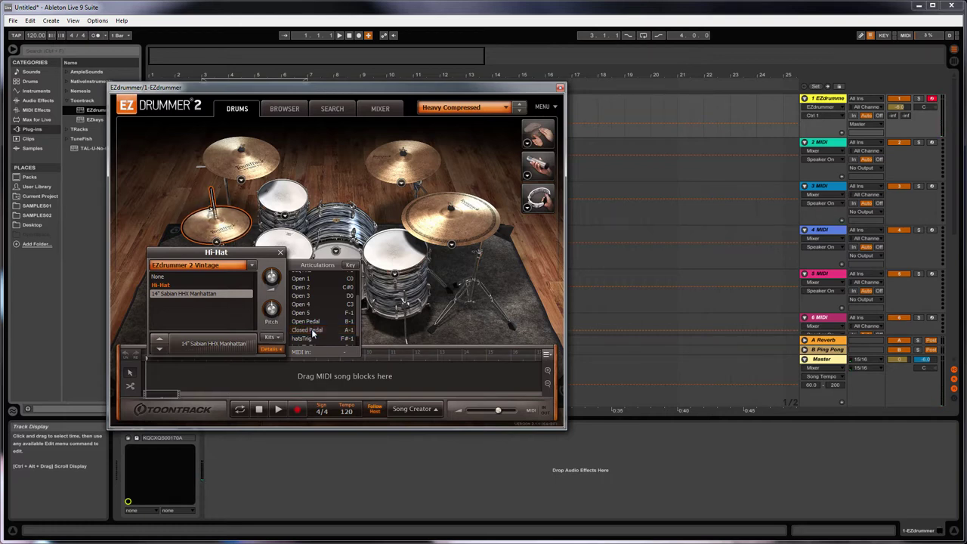
pyautogui.click(312, 332)
pyautogui.click(313, 332)
pyautogui.click(348, 333)
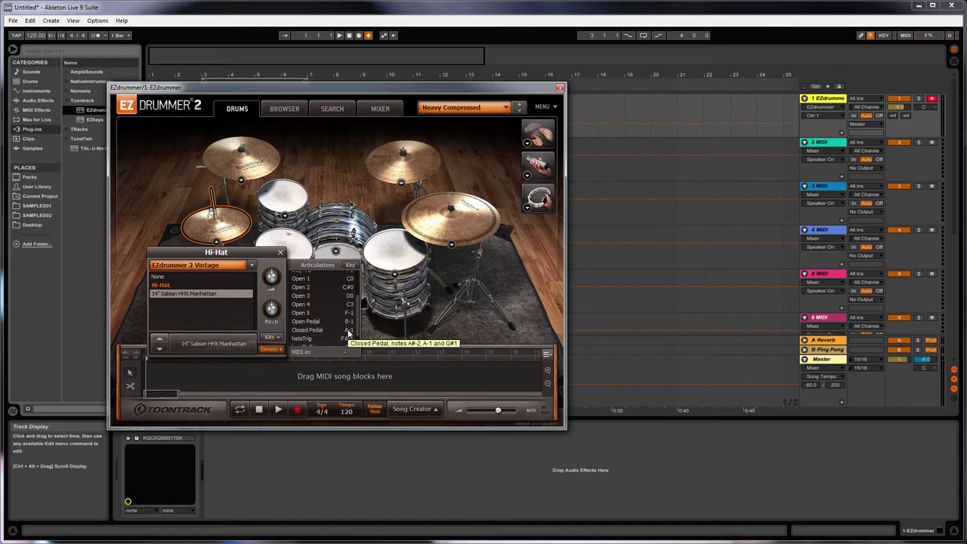
pyautogui.click(349, 333)
pyautogui.click(348, 333)
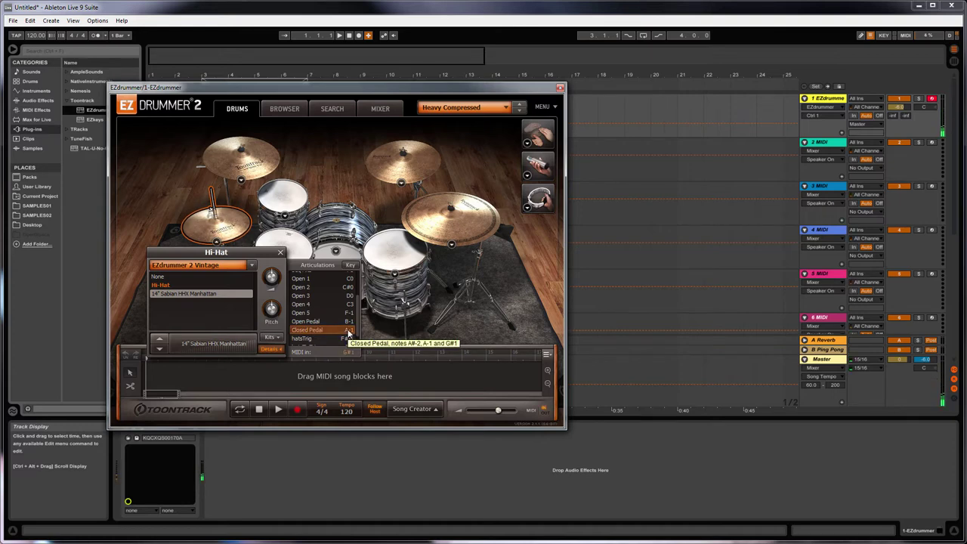
pyautogui.click(272, 349)
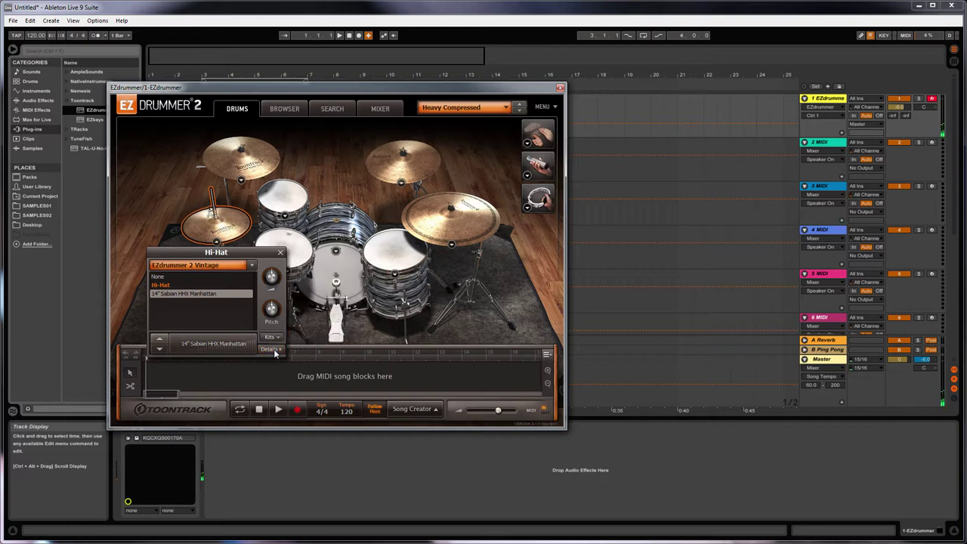
# Step: Try the 14x14 Ludwig 60s floor tom, keep the 16x16 Ludwig Vistalite, and close its options
pyautogui.click(281, 254)
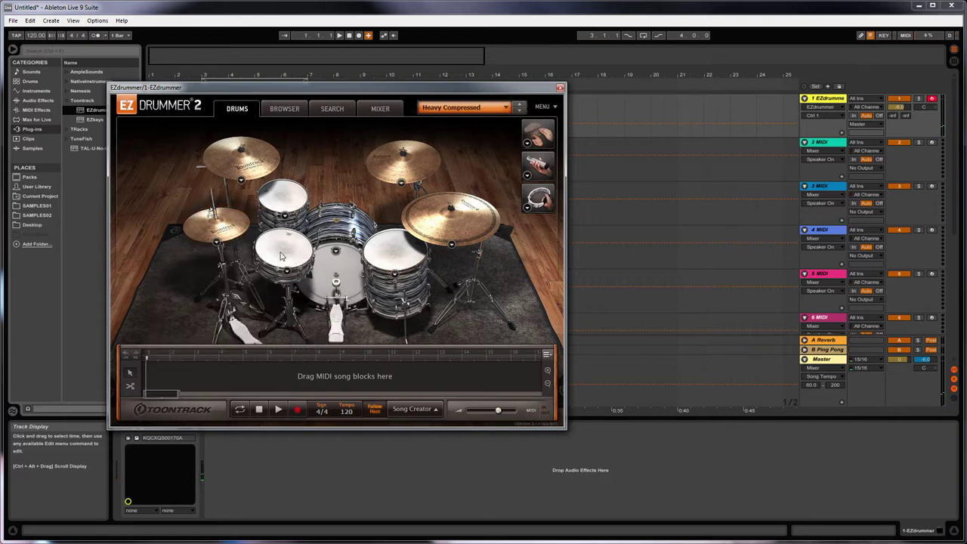
pyautogui.click(397, 258)
pyautogui.click(398, 259)
pyautogui.click(393, 276)
pyautogui.click(349, 331)
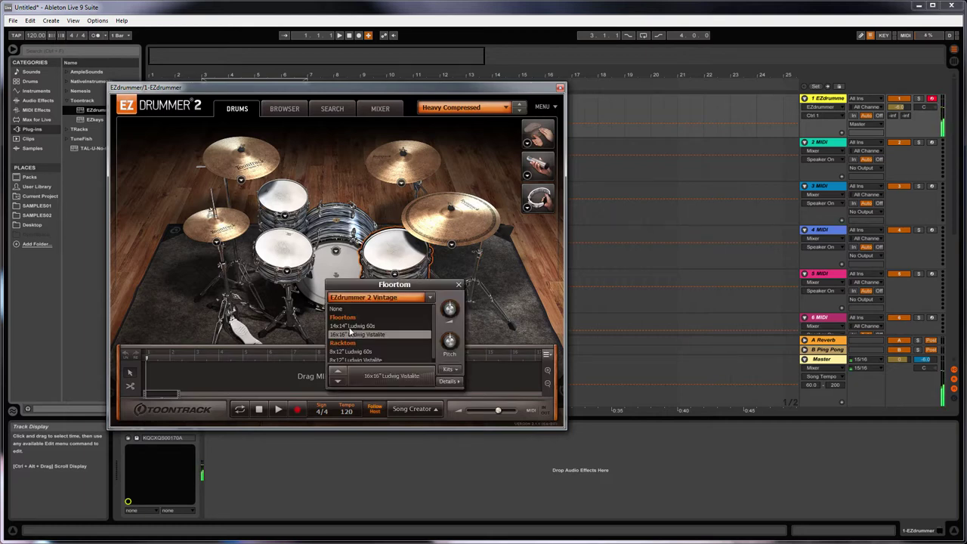
pyautogui.click(349, 333)
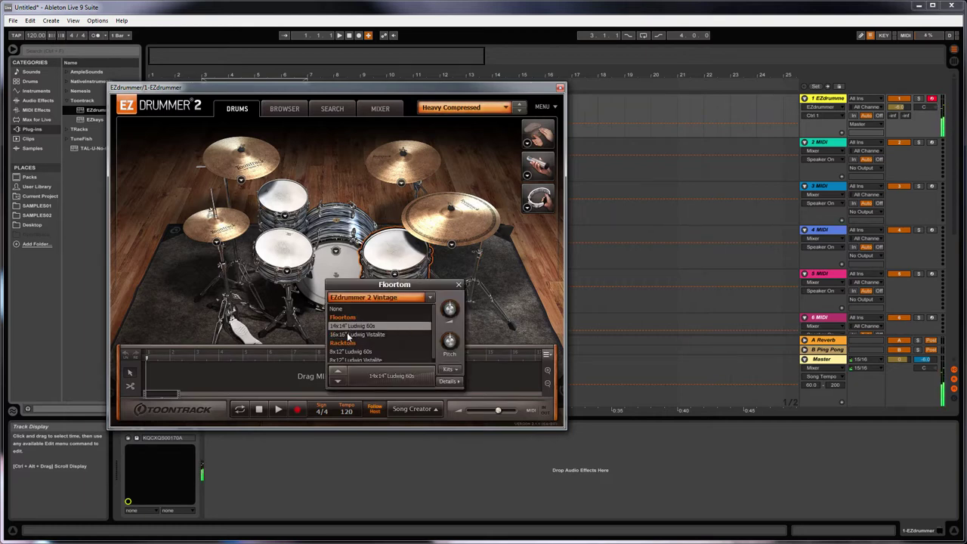
pyautogui.click(347, 338)
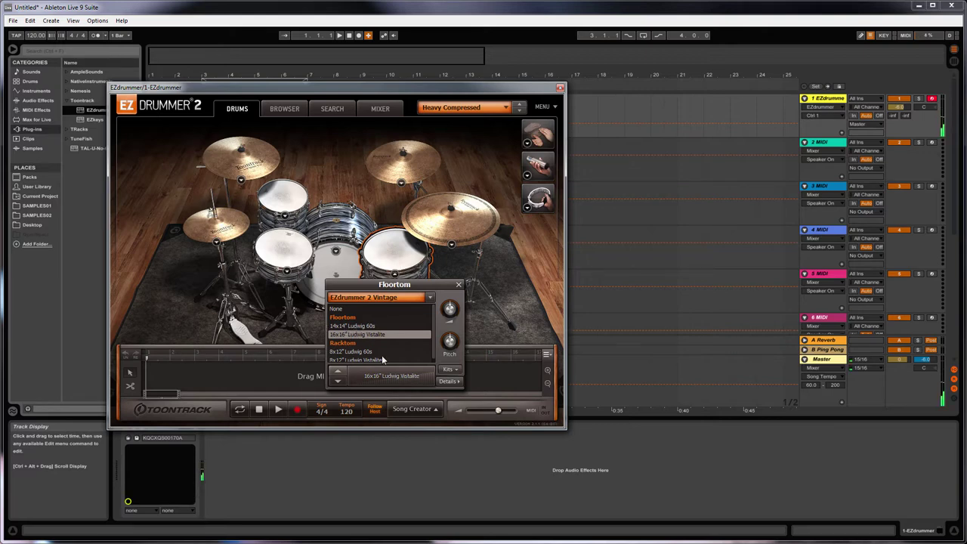
pyautogui.click(458, 286)
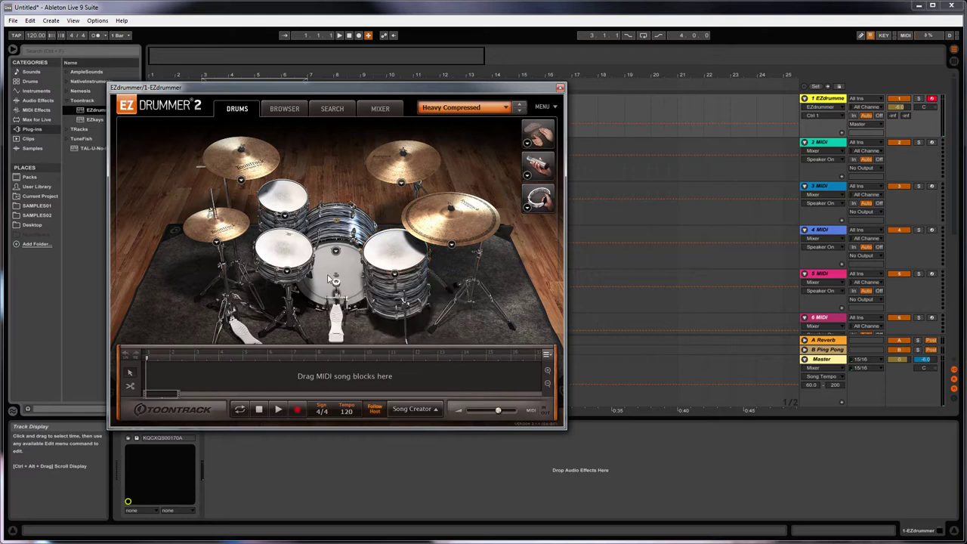
# Step: Audition the snare's Rimshot articulation, then replay Wrench and Numbers in Spotify from 0:20
pyautogui.click(288, 271)
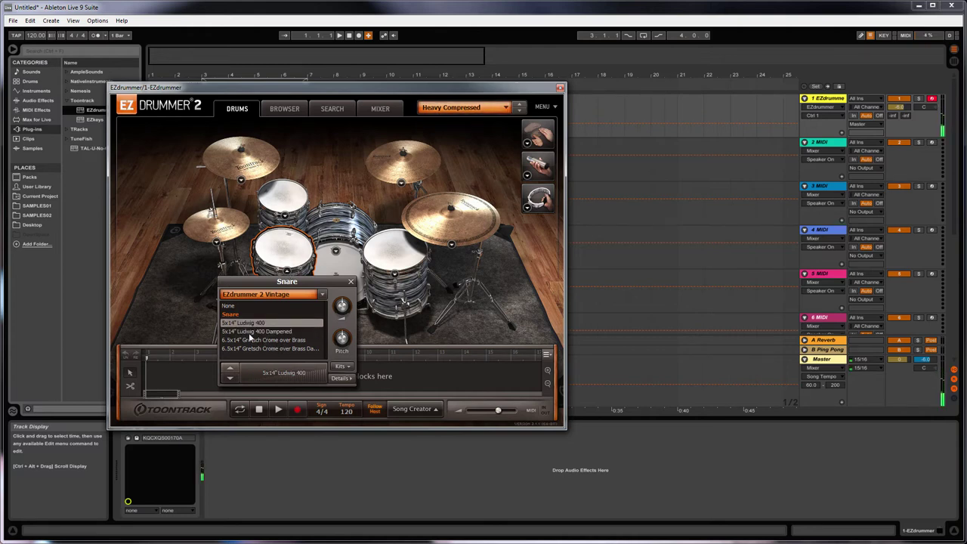
pyautogui.click(341, 378)
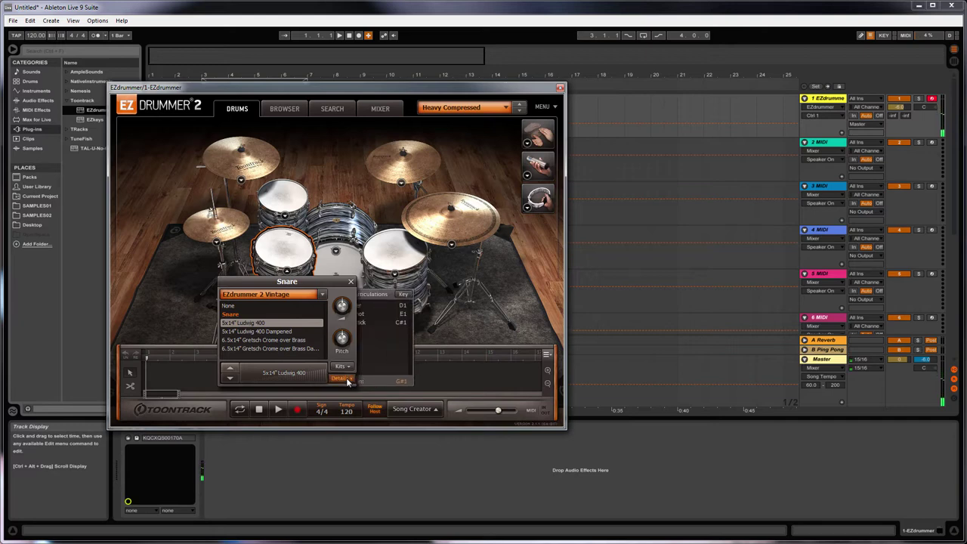
pyautogui.click(376, 317)
pyautogui.click(376, 318)
pyautogui.click(376, 317)
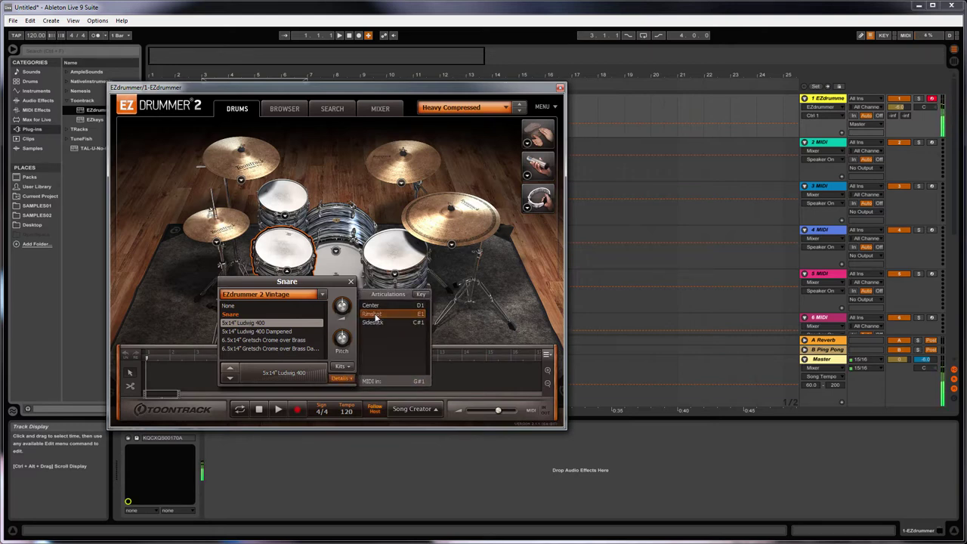
pyautogui.click(376, 318)
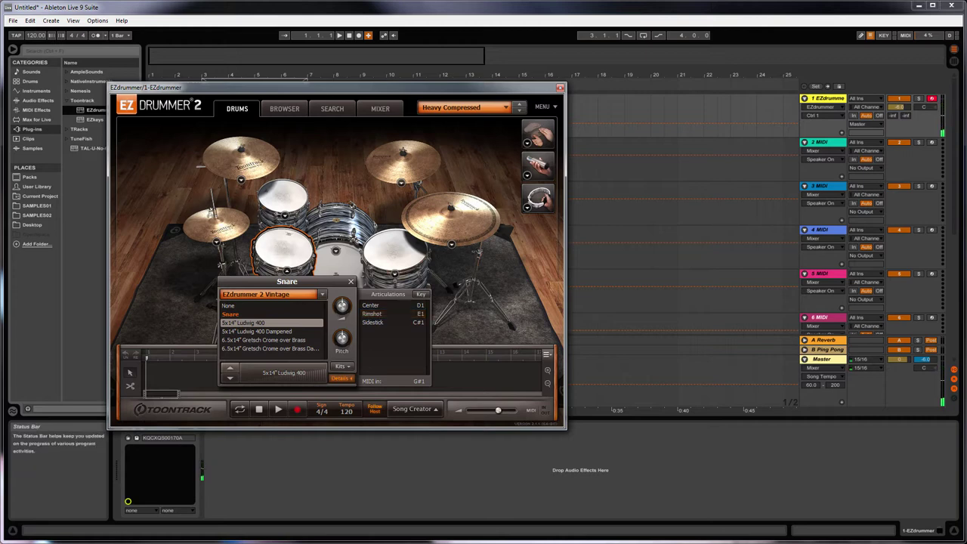
pyautogui.hotkey('alt', 'Tab')
pyautogui.moveTo(185, 503); pyautogui.dragTo(286, 500)
# Step: Play a few seconds of Wrench and Numbers in Spotify, pause it, and minimize Spotify
pyautogui.click(126, 498)
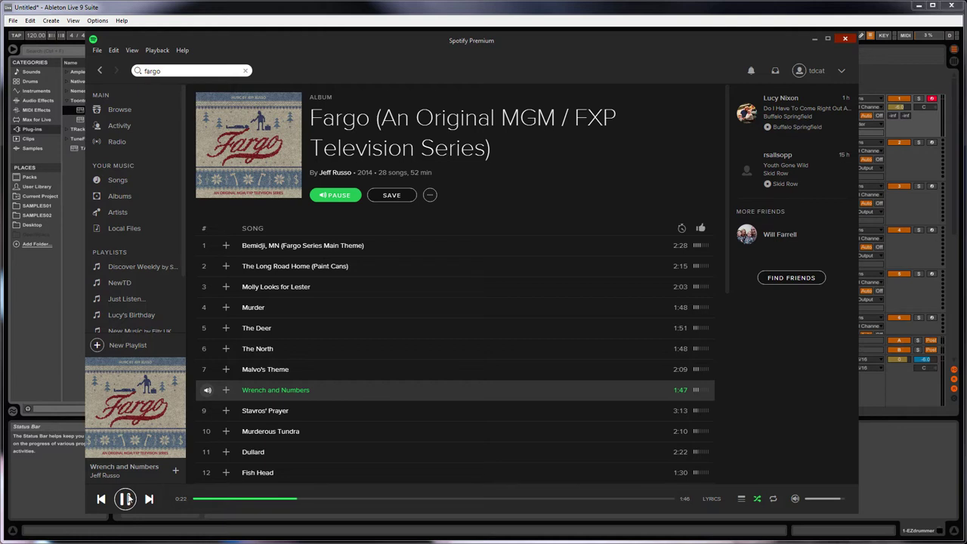
pyautogui.click(127, 499)
pyautogui.click(814, 38)
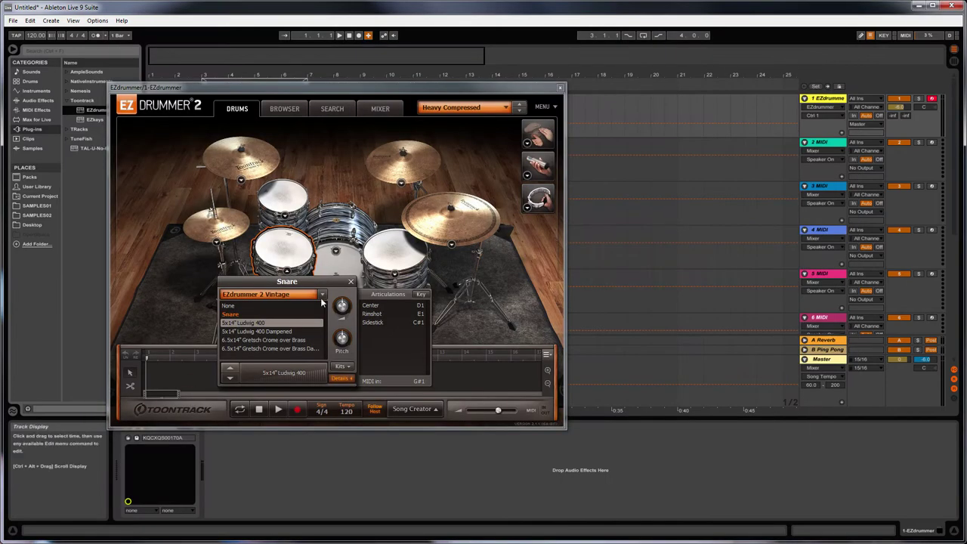
# Step: Audition the snare's Center hit three times, then close the snare settings
pyautogui.click(285, 249)
pyautogui.click(285, 250)
pyautogui.click(286, 250)
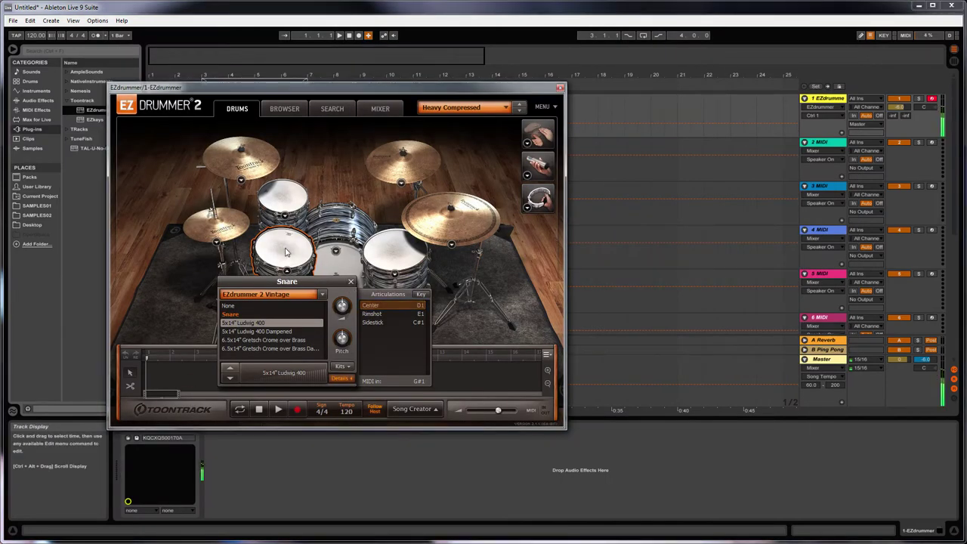
pyautogui.click(261, 166)
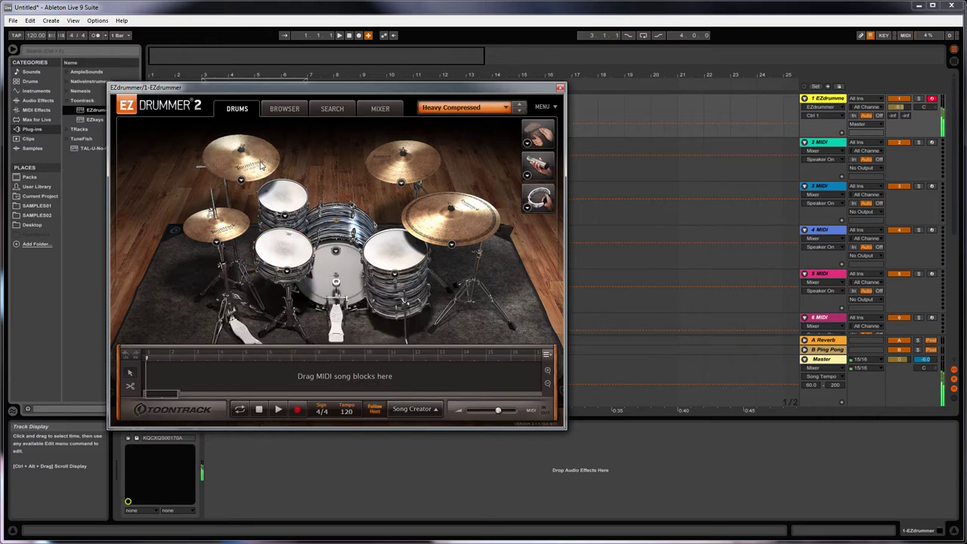
# Step: Switch the crash cymbal to the 18" Paiste Giant Beat Crash and bring Spotify forward
pyautogui.click(242, 180)
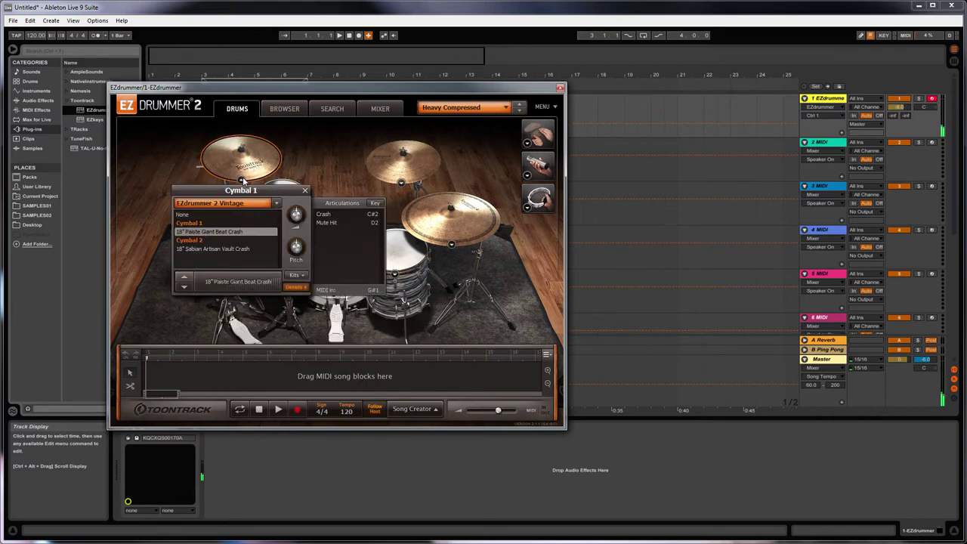
pyautogui.click(203, 231)
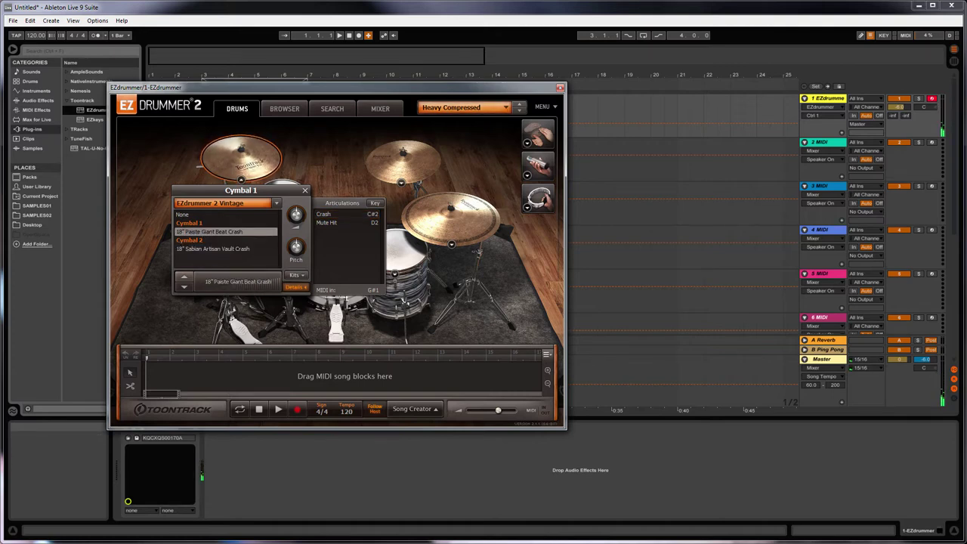
pyautogui.hotkey('alt', 'Tab')
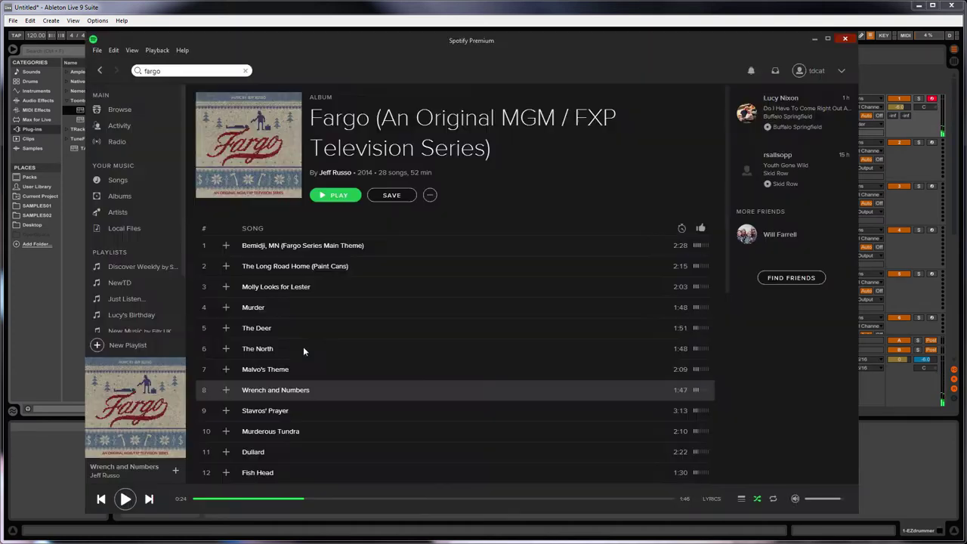
# Step: Replay Wrench and Numbers from about 0:21, pause it, and minimize Spotify
pyautogui.click(292, 499)
pyautogui.click(124, 499)
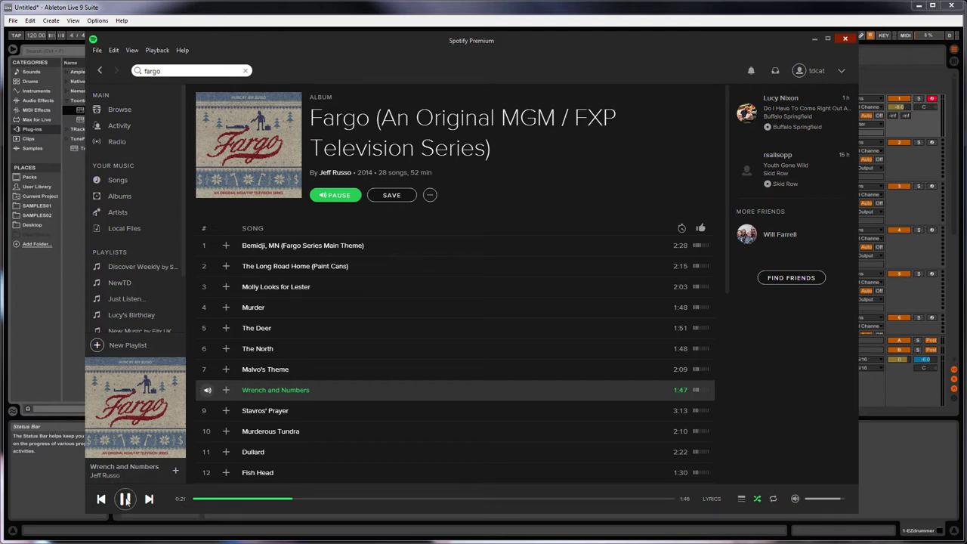
pyautogui.click(125, 499)
pyautogui.click(817, 39)
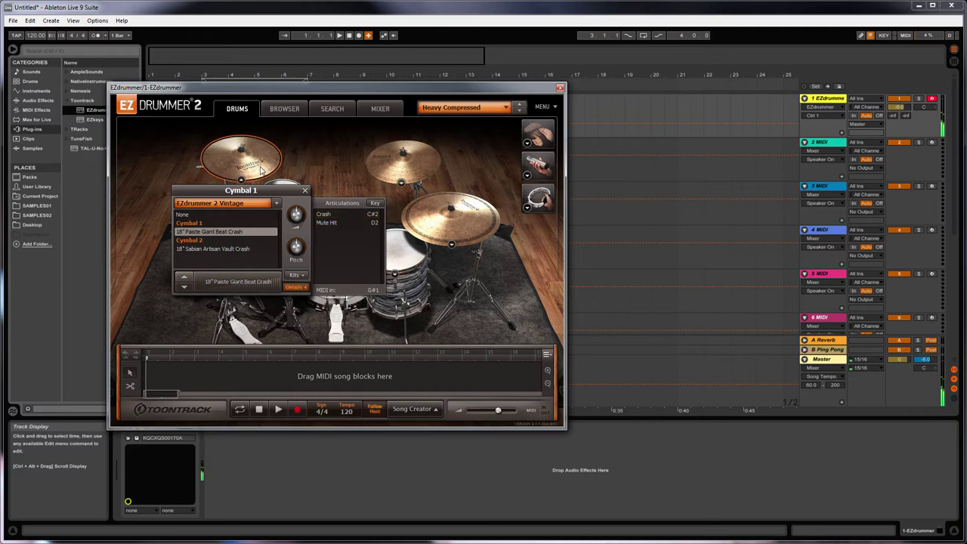
# Step: Close the Cymbal 1 popup and EZdrummer window, resume the song in Spotify, and return to Ableton
pyautogui.click(313, 195)
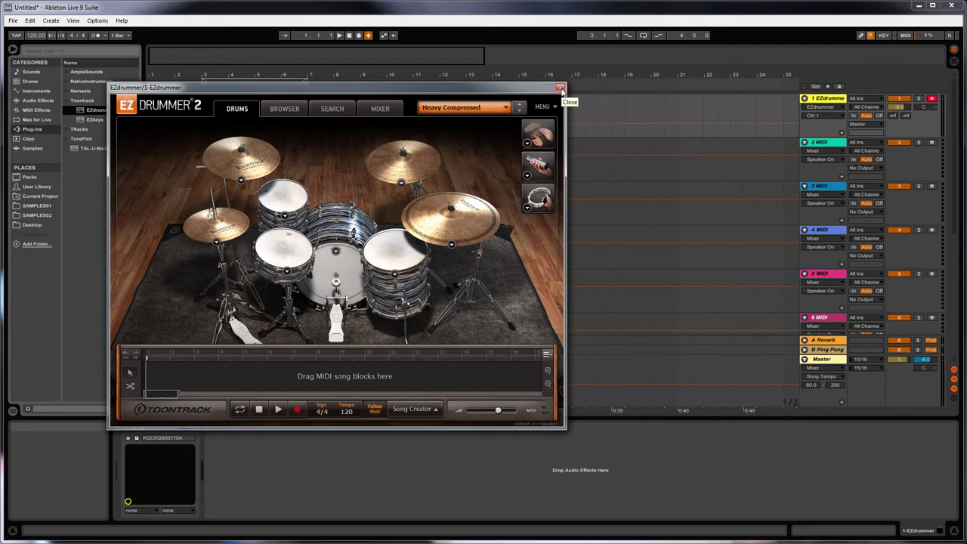
pyautogui.click(559, 88)
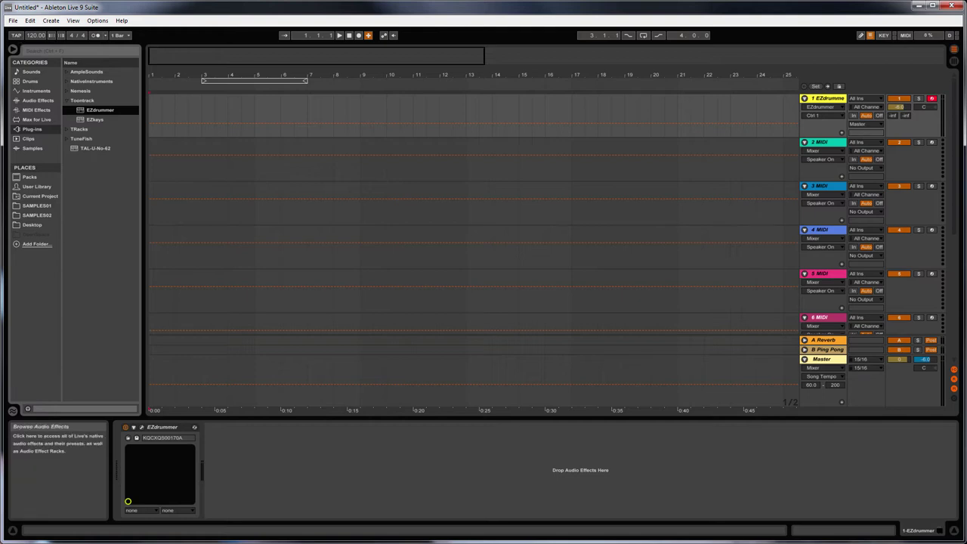
pyautogui.hotkey('alt', 'Tab')
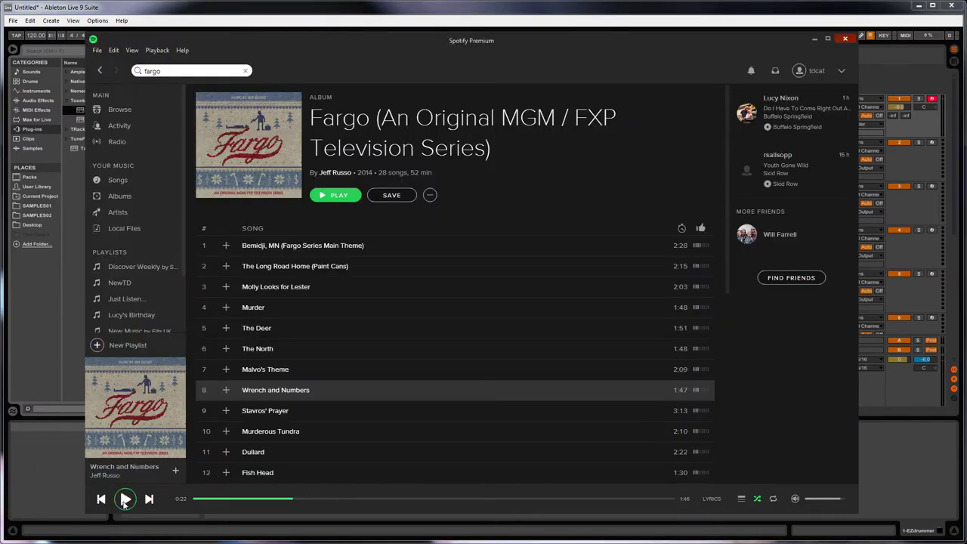
pyautogui.click(126, 498)
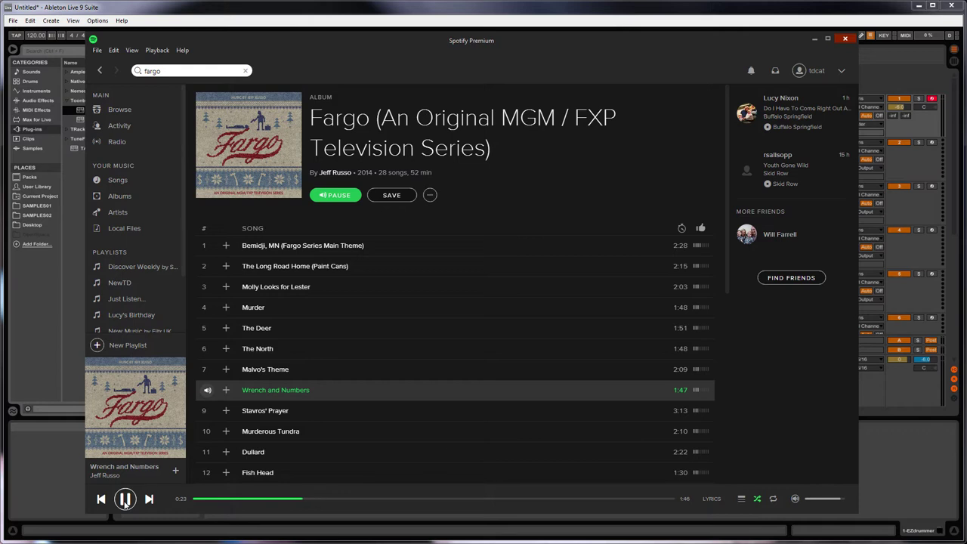
pyautogui.hotkey('alt', 'Tab')
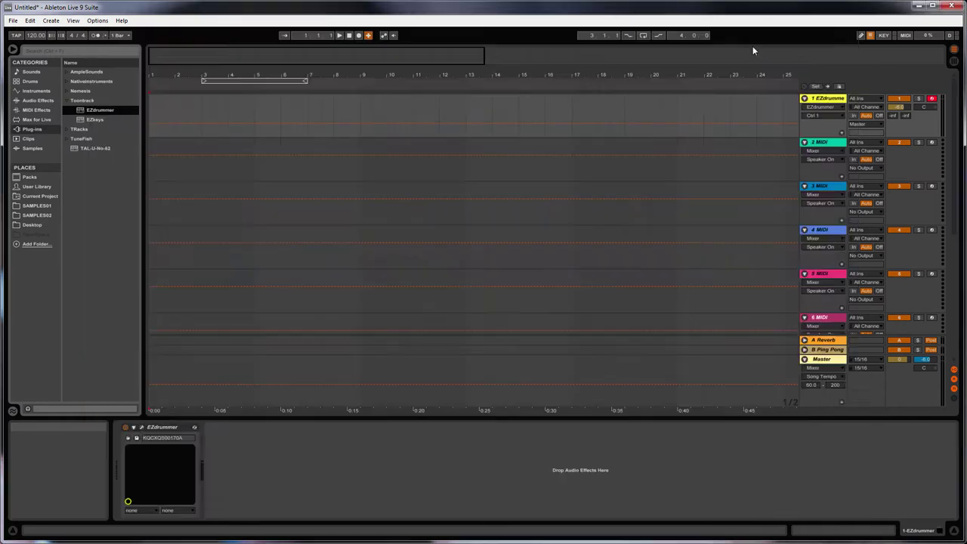
# Step: Tap the tempo along with the song and set it to 90 BPM
pyautogui.click(16, 35)
pyautogui.click(16, 36)
pyautogui.click(16, 35)
pyautogui.click(16, 36)
pyautogui.click(15, 36)
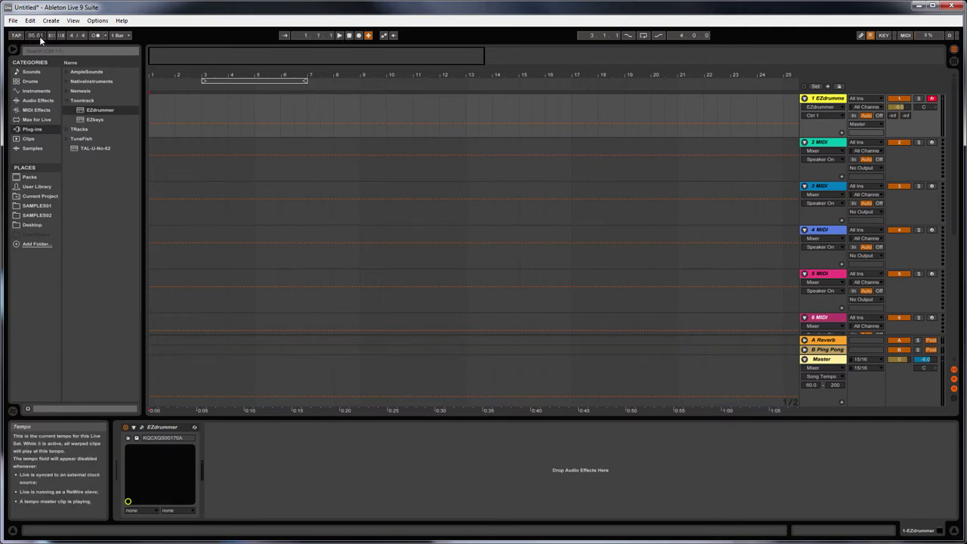
pyautogui.press('Return')
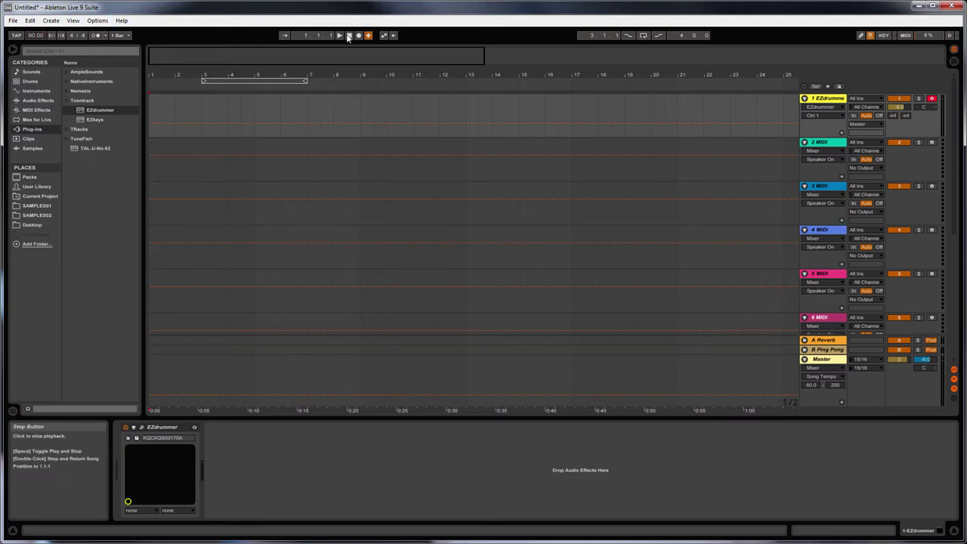
# Step: Turn on the metronome, play briefly to check the tempo, and return to the start
pyautogui.click(96, 34)
pyautogui.click(340, 36)
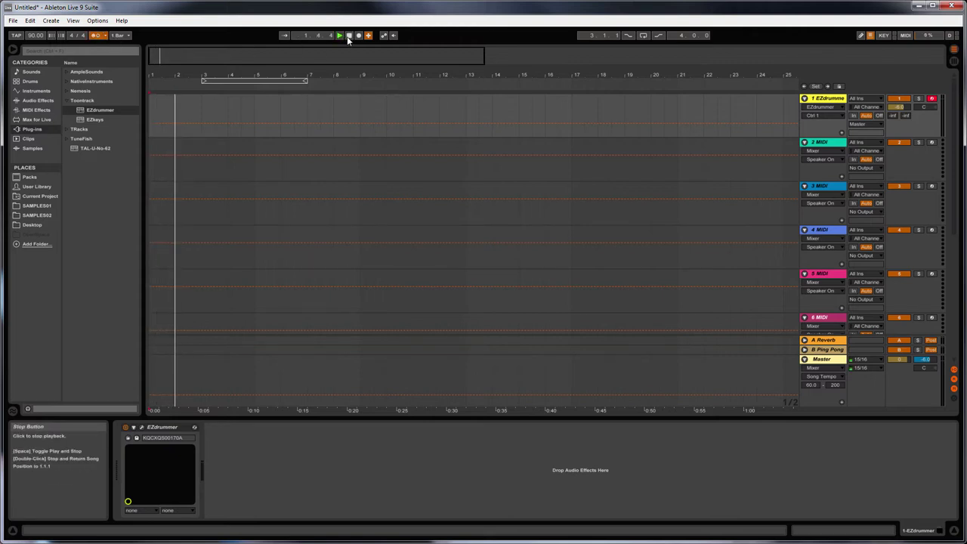
pyautogui.click(348, 37)
pyautogui.click(348, 38)
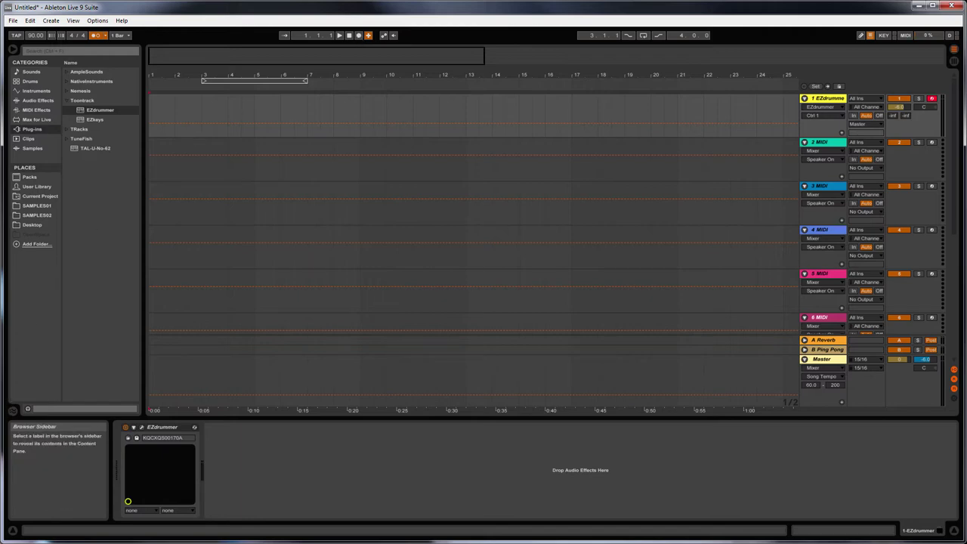
# Step: Raise the HD650 headphone output in TotalMix FX from -28 to -17 dB, then minimize the mixer
pyautogui.hotkey('alt', 'Tab')
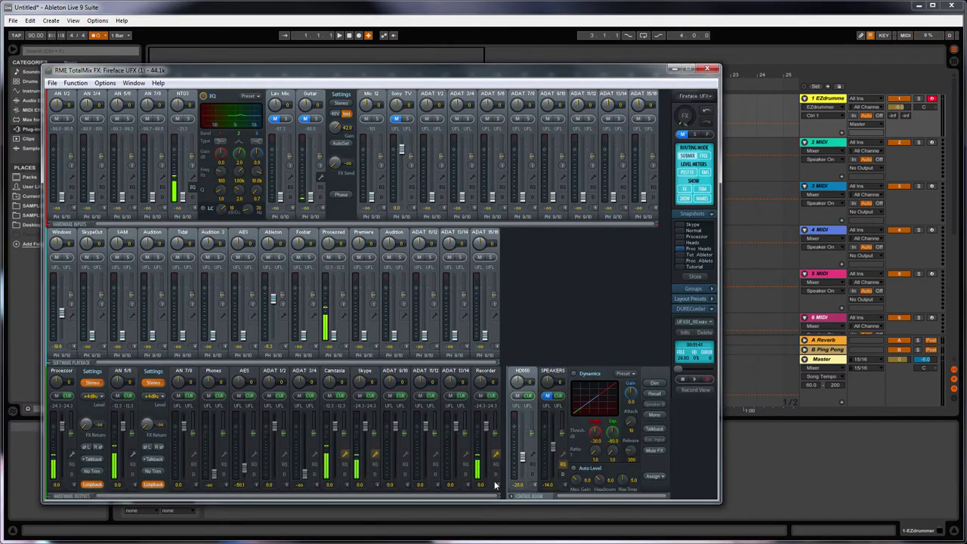
pyautogui.moveTo(524, 460); pyautogui.dragTo(525, 452)
pyautogui.click(675, 70)
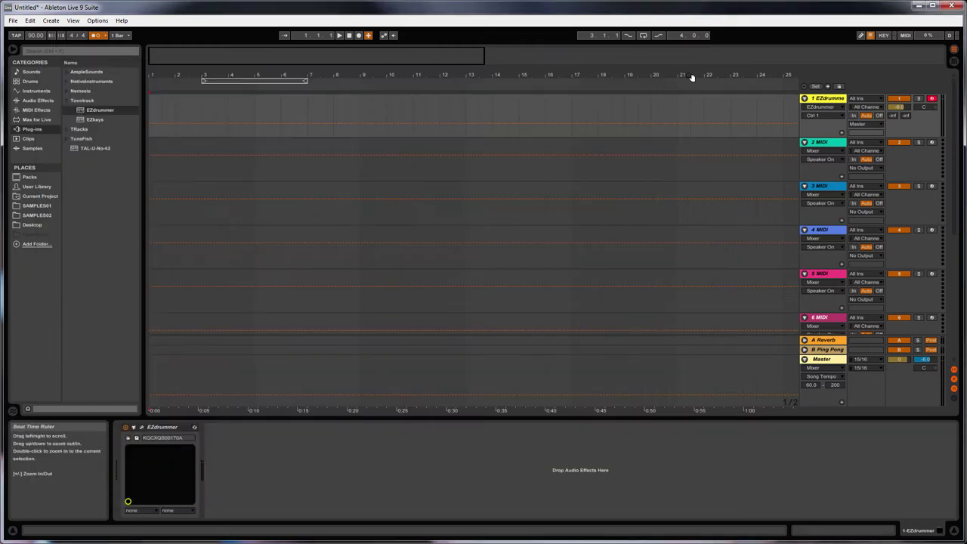
# Step: Record four bars of the EZdrummer hi-hat, trim the clip to end at bar 5, and open its notes
pyautogui.click(358, 36)
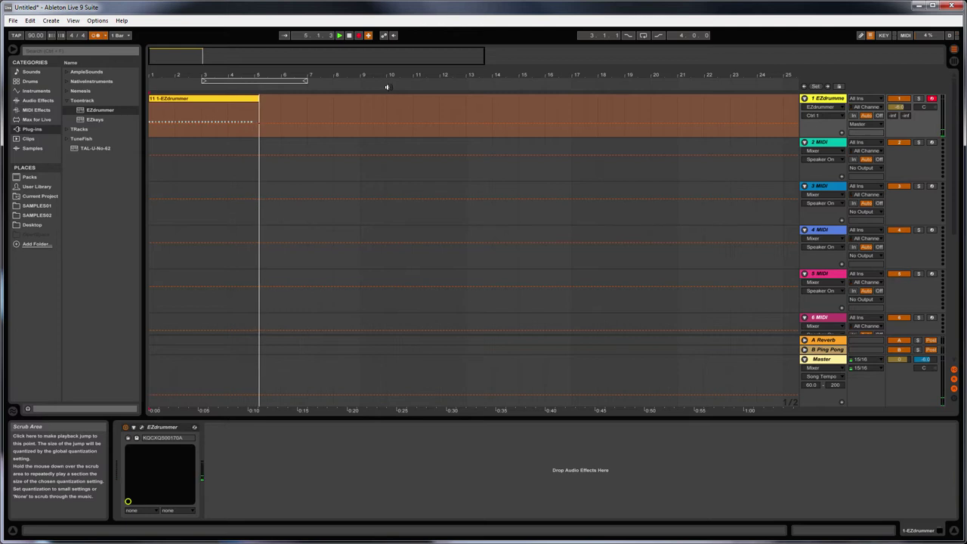
pyautogui.click(349, 36)
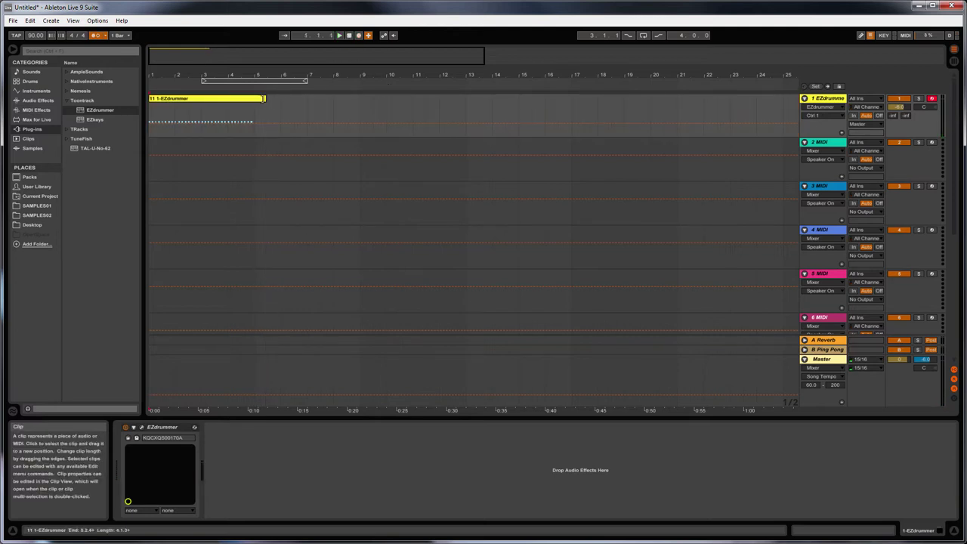
pyautogui.click(262, 98)
pyautogui.moveTo(263, 98); pyautogui.dragTo(254, 99)
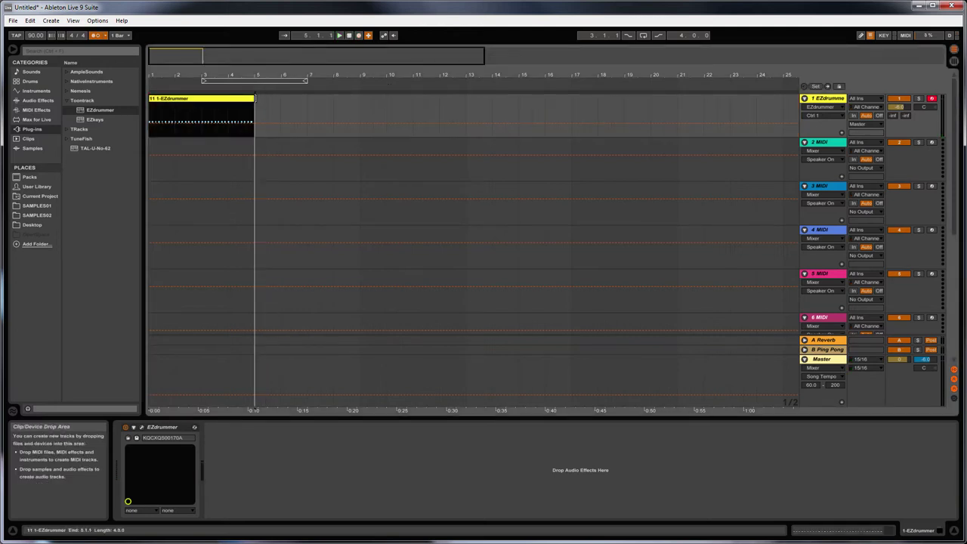
pyautogui.doubleClick(236, 103)
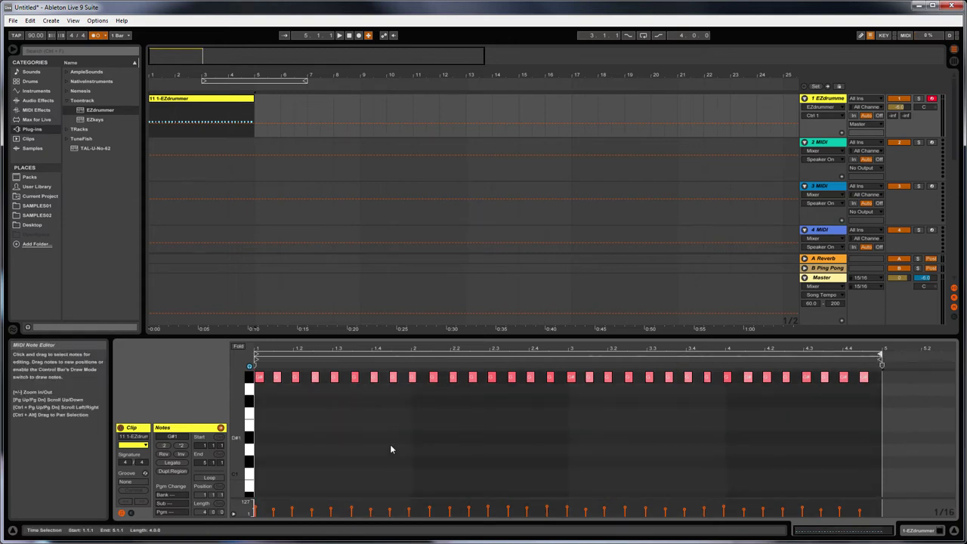
# Step: Select all hi-hat notes and raise their velocities in two passes
pyautogui.click(747, 404)
pyautogui.hotkey('ctrl', 'a')
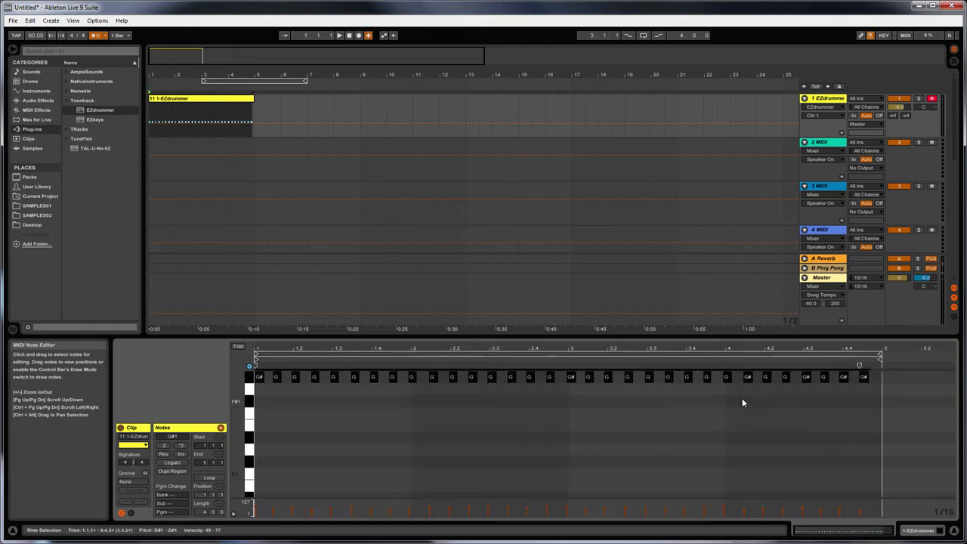
pyautogui.moveTo(430, 512); pyautogui.dragTo(430, 501)
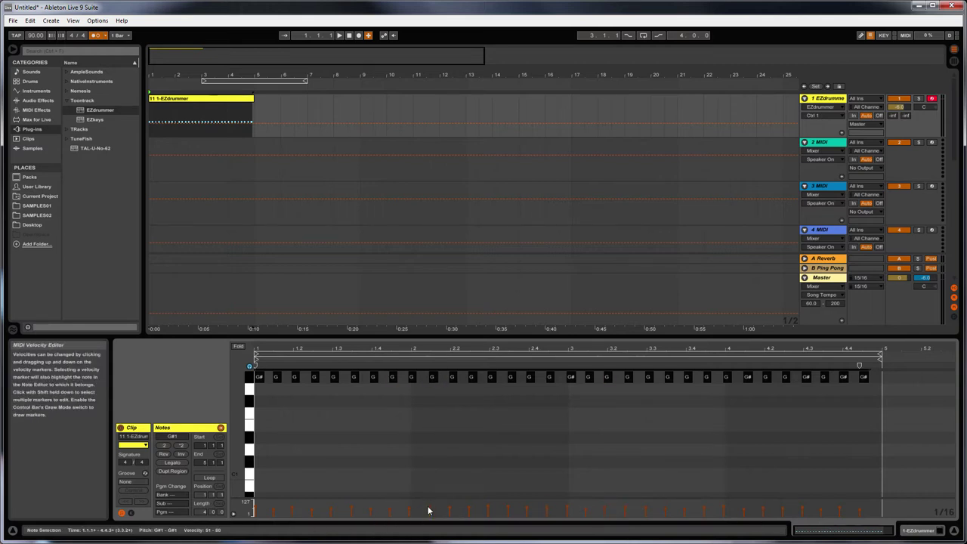
pyautogui.hotkey('ctrl', 'a')
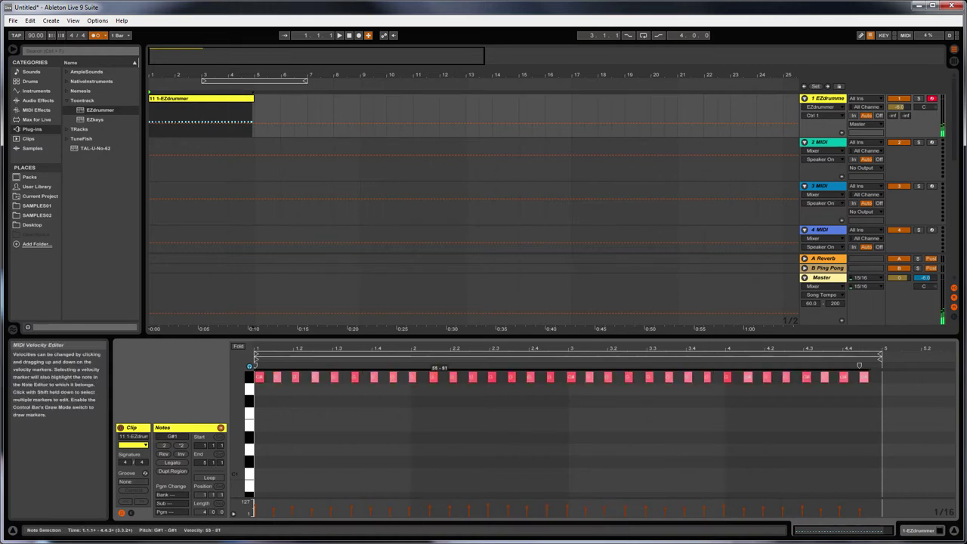
pyautogui.moveTo(432, 509); pyautogui.dragTo(433, 502)
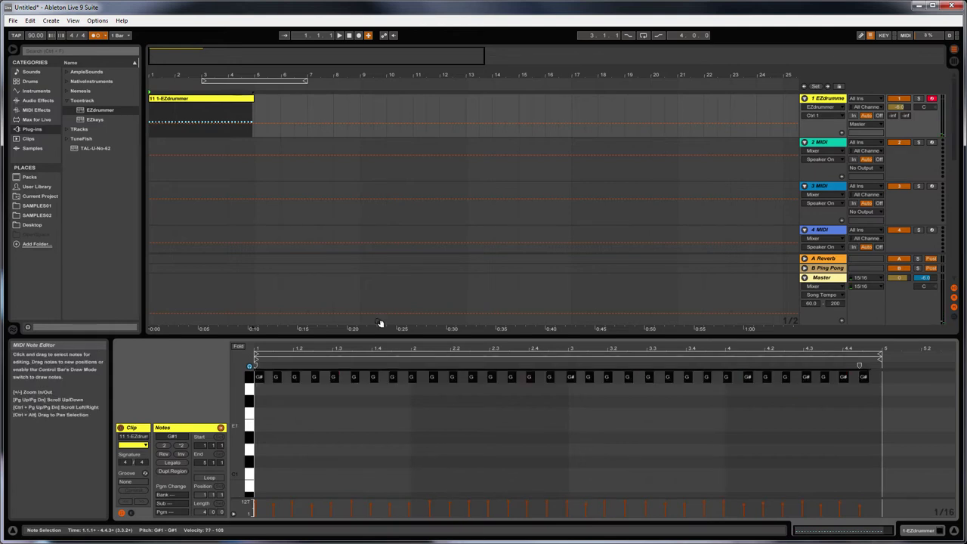
# Step: Enable Loop on the EZdrummer clip and play it back to check
pyautogui.click(249, 126)
pyautogui.click(248, 104)
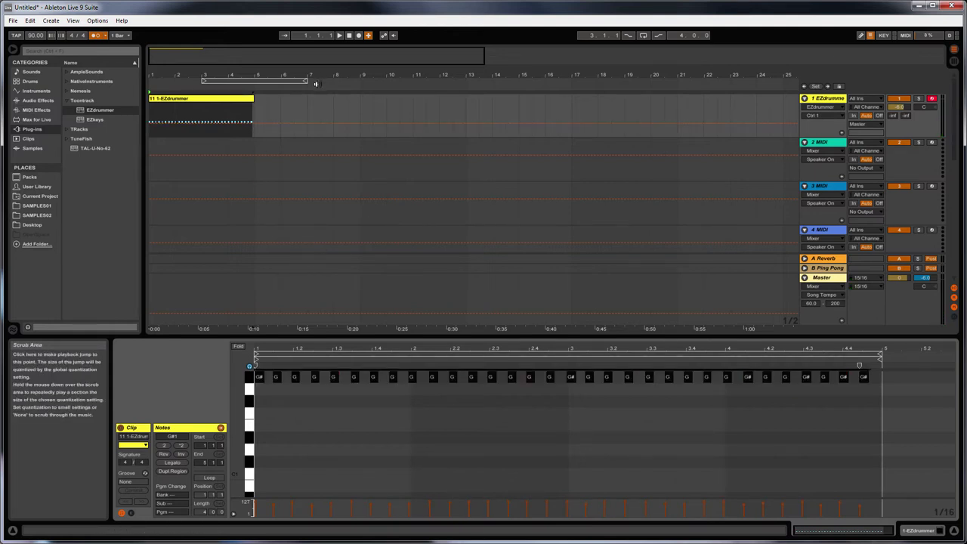
pyautogui.click(234, 102)
pyautogui.click(211, 477)
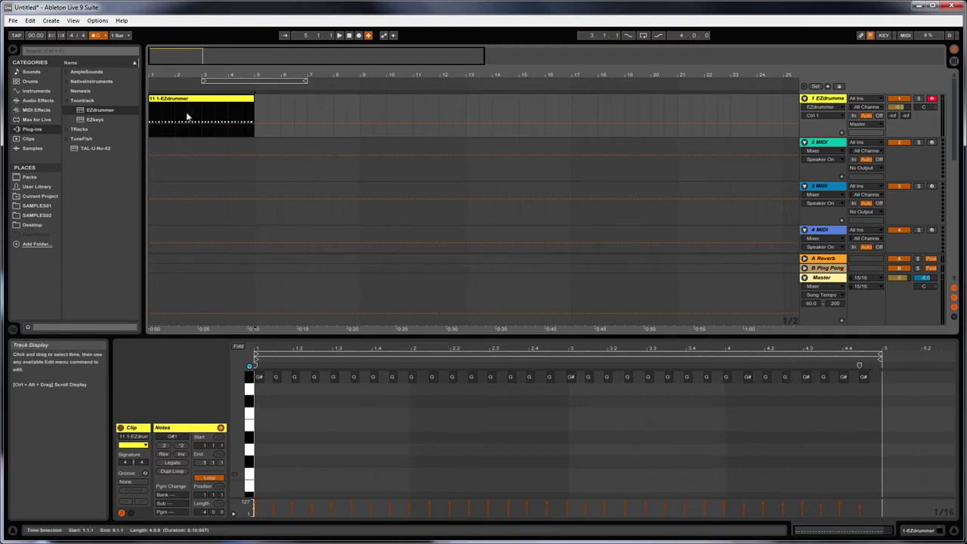
pyautogui.click(339, 36)
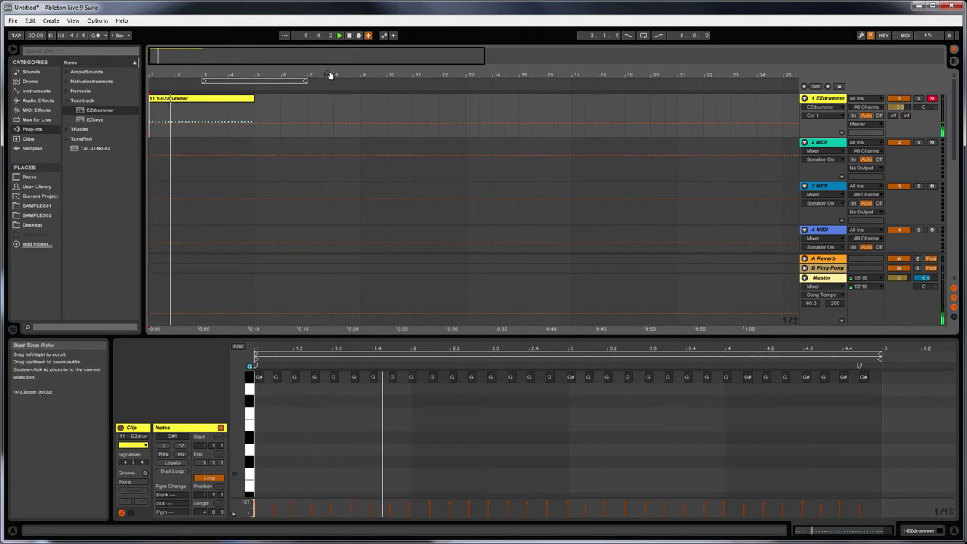
pyautogui.click(349, 36)
# Step: Select the hi-hat notes and apply Quantize from the right-click menu
pyautogui.click(367, 399)
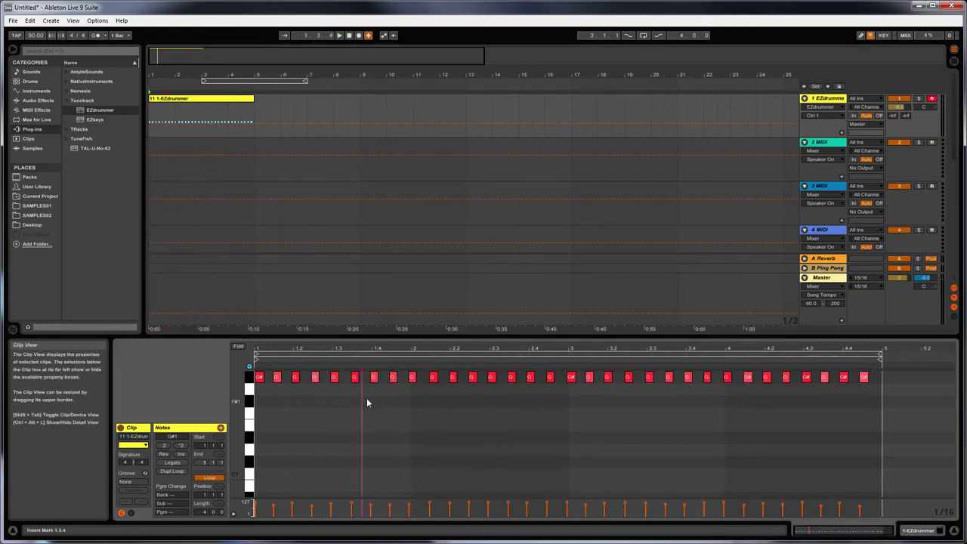
pyautogui.click(366, 397)
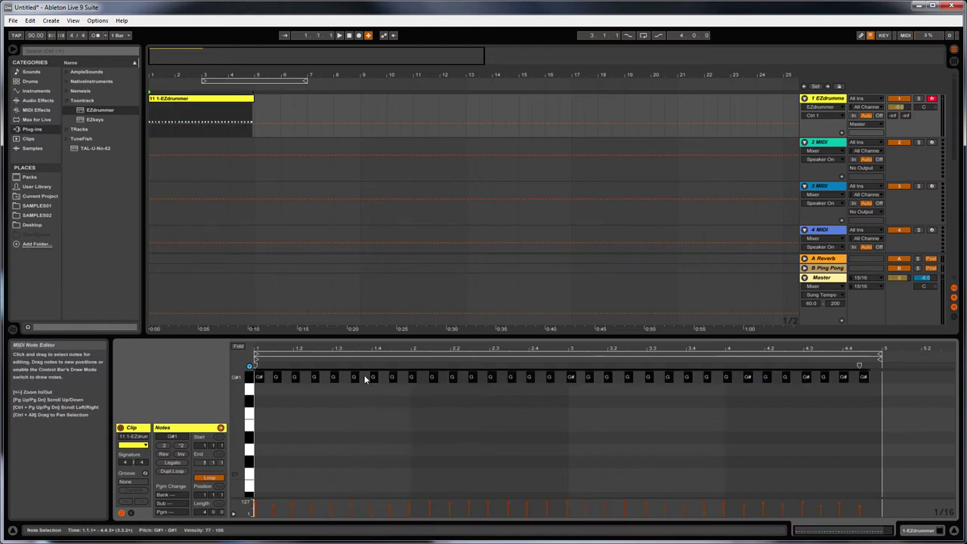
pyautogui.rightClick(382, 398)
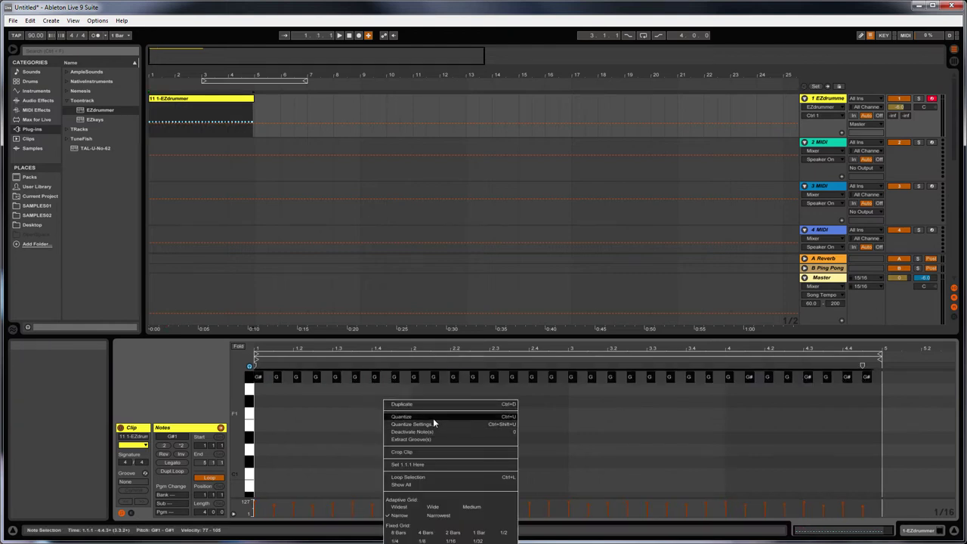
pyautogui.click(432, 418)
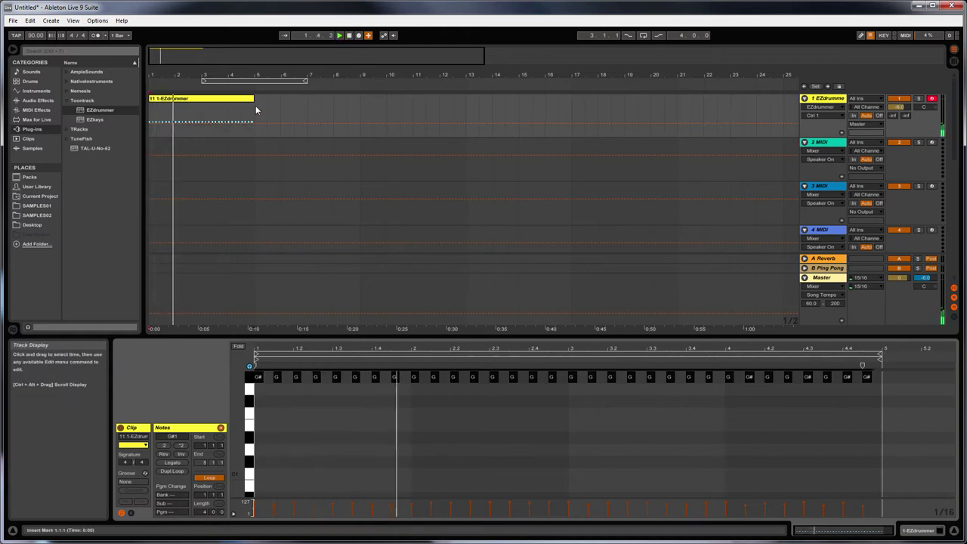
# Step: Extend the looping hi-hat clip to bar 23, zoom out to bars 1–29, and stop playback
pyautogui.moveTo(254, 98); pyautogui.dragTo(742, 98)
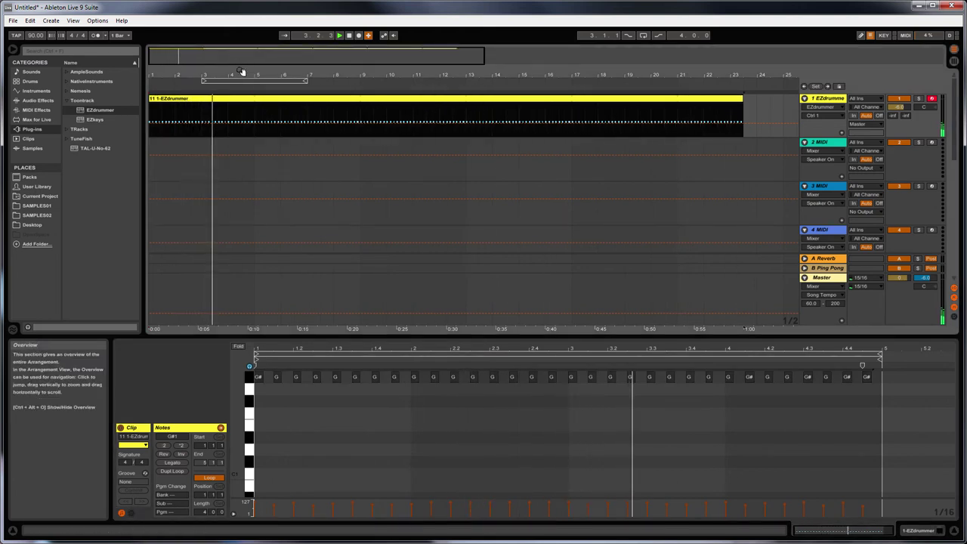
pyautogui.moveTo(242, 71); pyautogui.dragTo(229, 71)
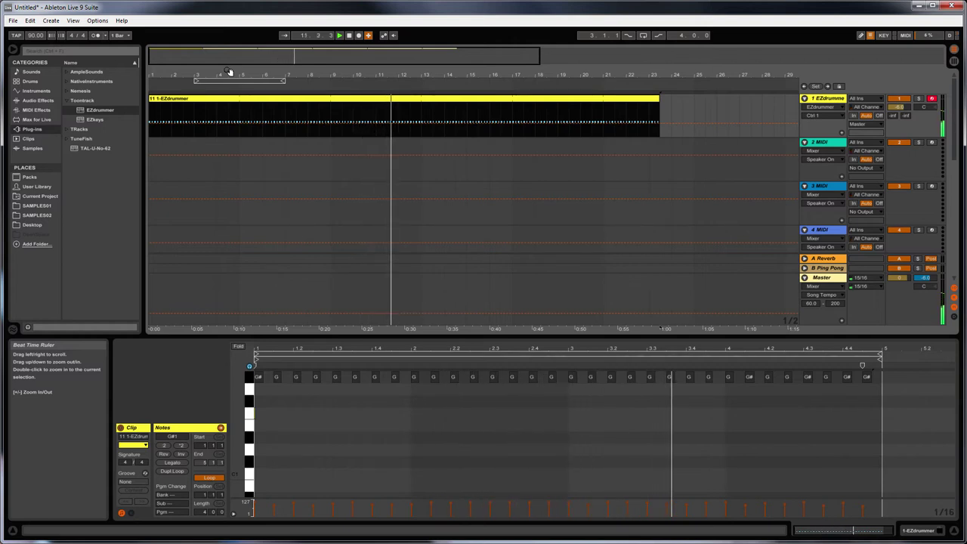
pyautogui.click(351, 38)
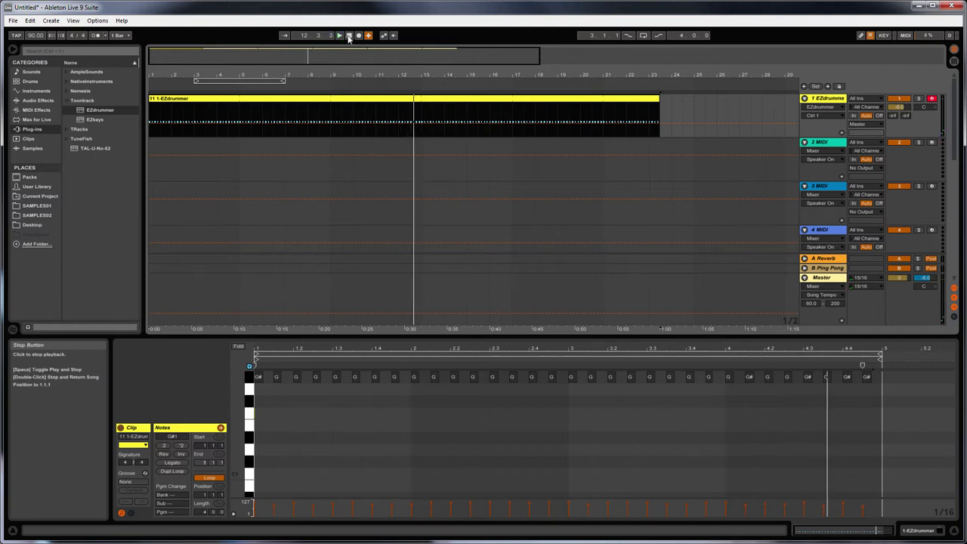
pyautogui.click(350, 38)
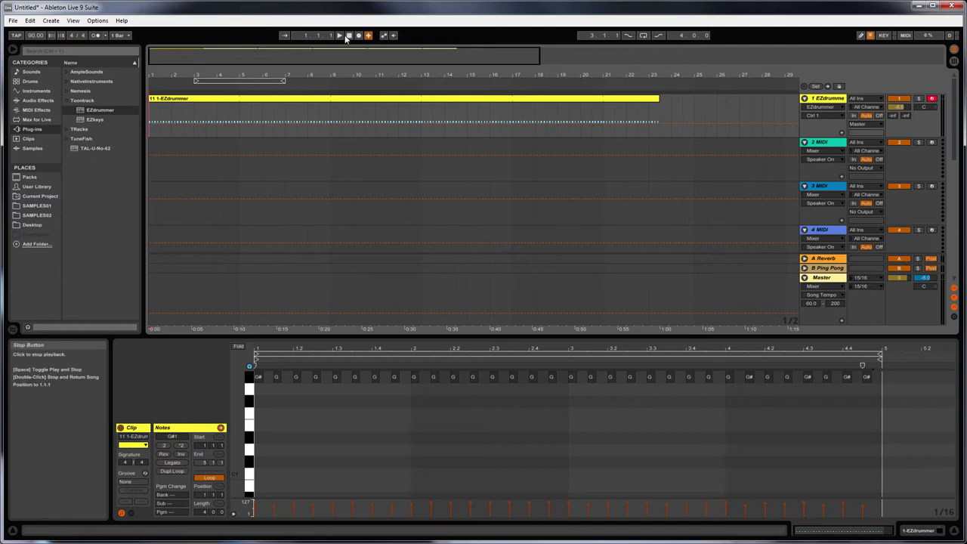
pyautogui.hotkey('alt', 'Tab')
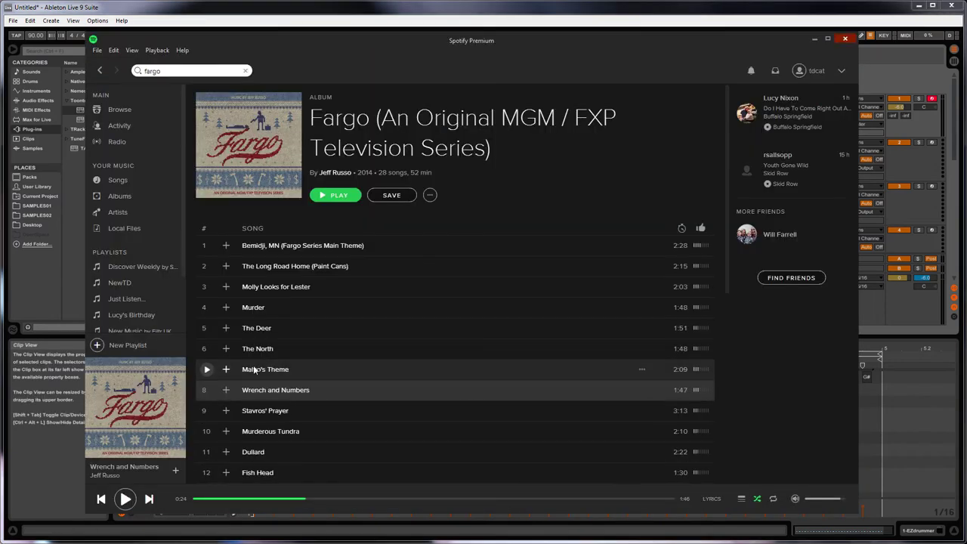
pyautogui.click(201, 389)
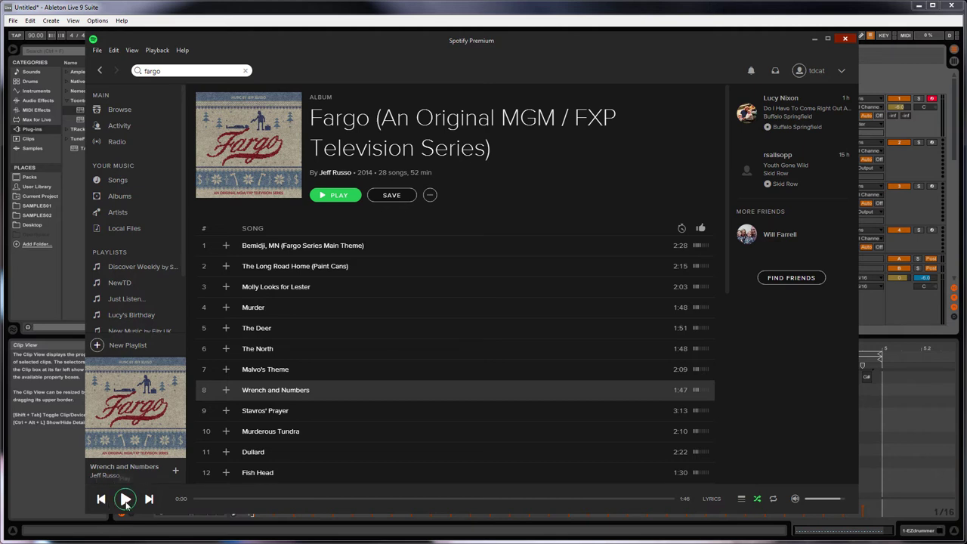
pyautogui.click(126, 501)
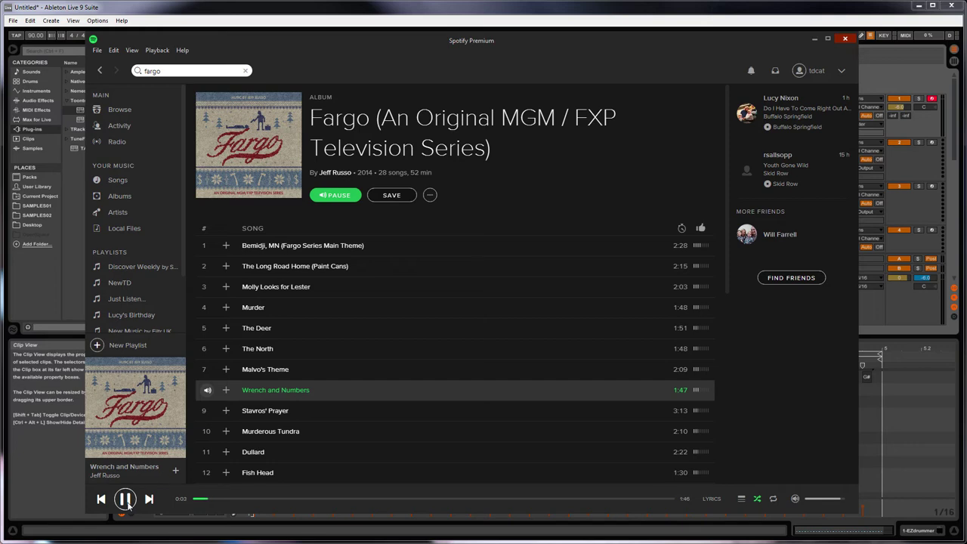
pyautogui.click(126, 500)
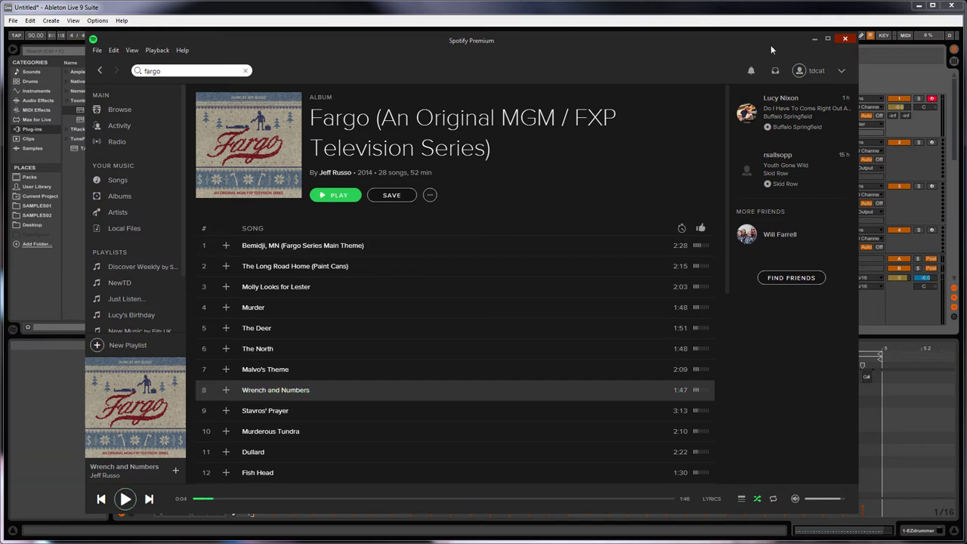
pyautogui.click(814, 39)
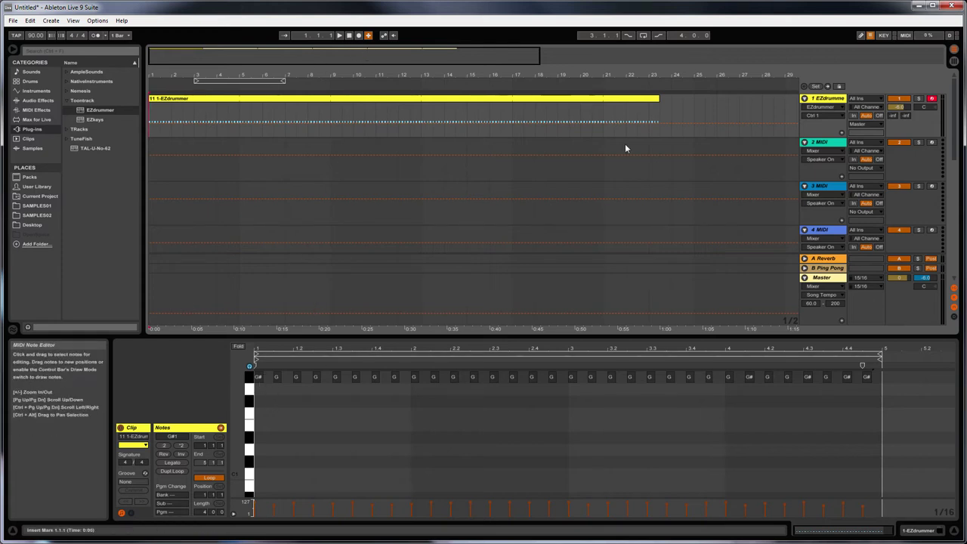
# Step: Split the hi-hat clip at bar 5 and select all notes in the first four-bar clip
pyautogui.click(239, 111)
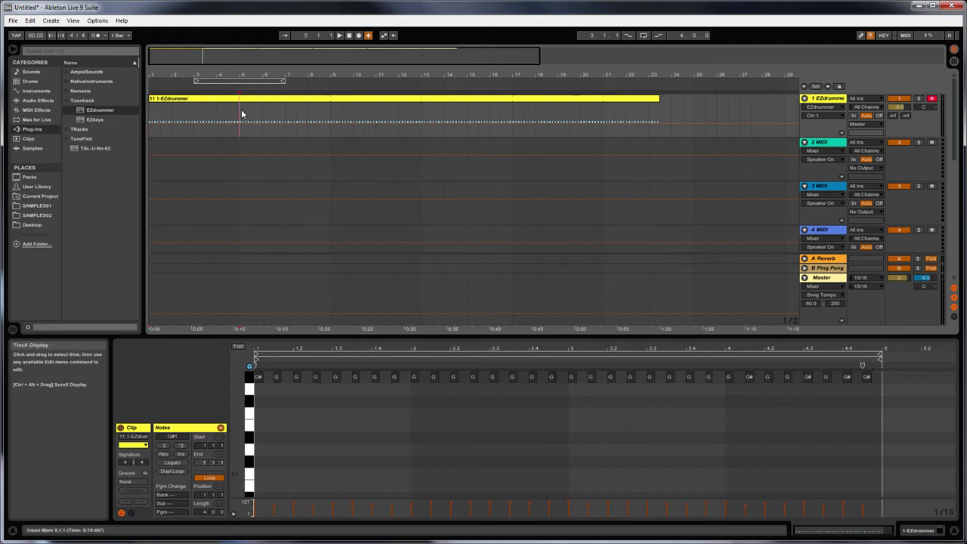
pyautogui.hotkey('ctrl', 'e')
pyautogui.click(203, 100)
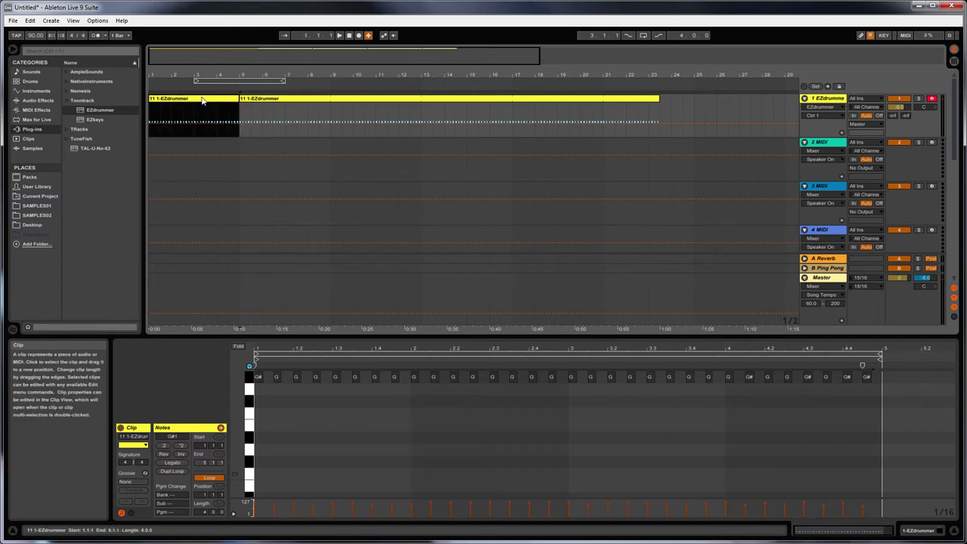
pyautogui.click(274, 428)
pyautogui.hotkey('ctrl', 'a')
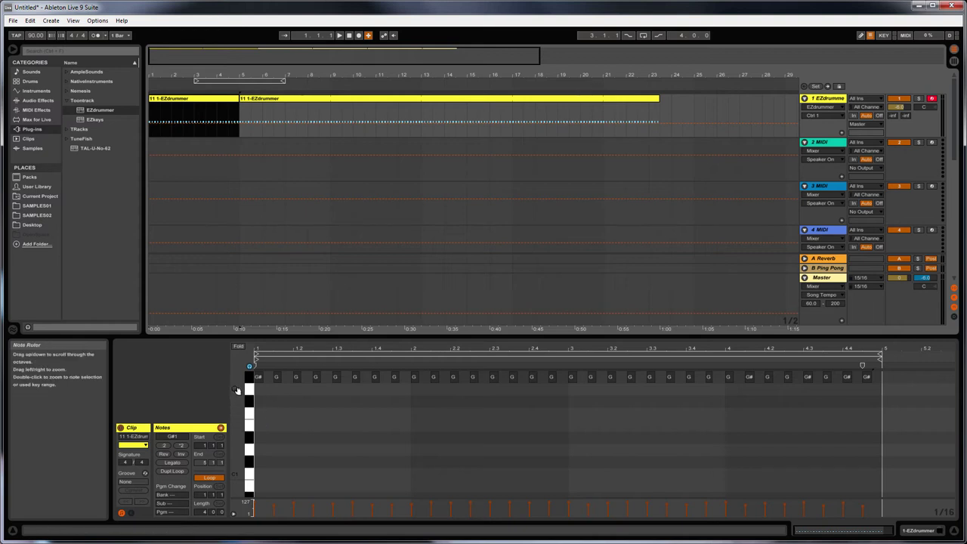
# Step: Select the clip's hi-hat notes, pick the F1 row at the start, then clear the selection
pyautogui.moveTo(249, 400); pyautogui.dragTo(249, 484)
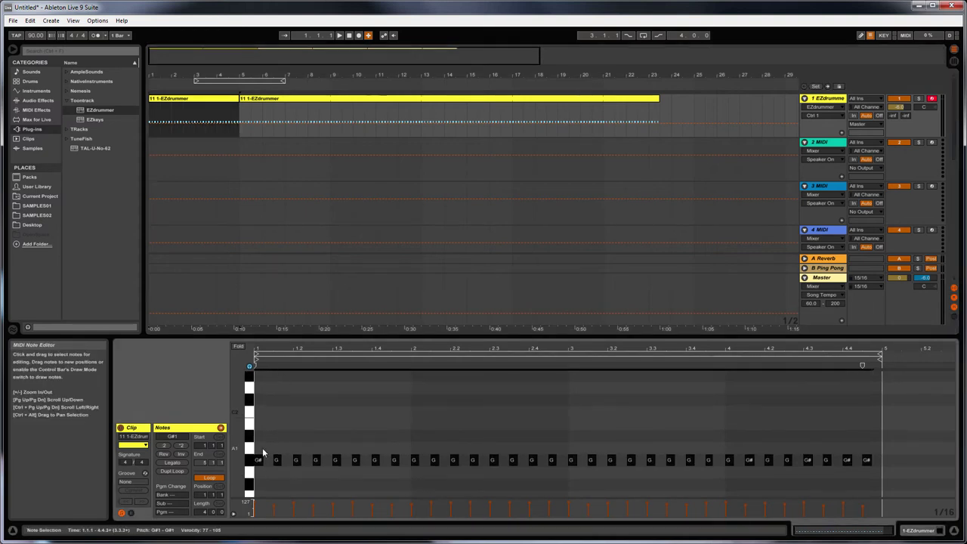
pyautogui.press('Down')
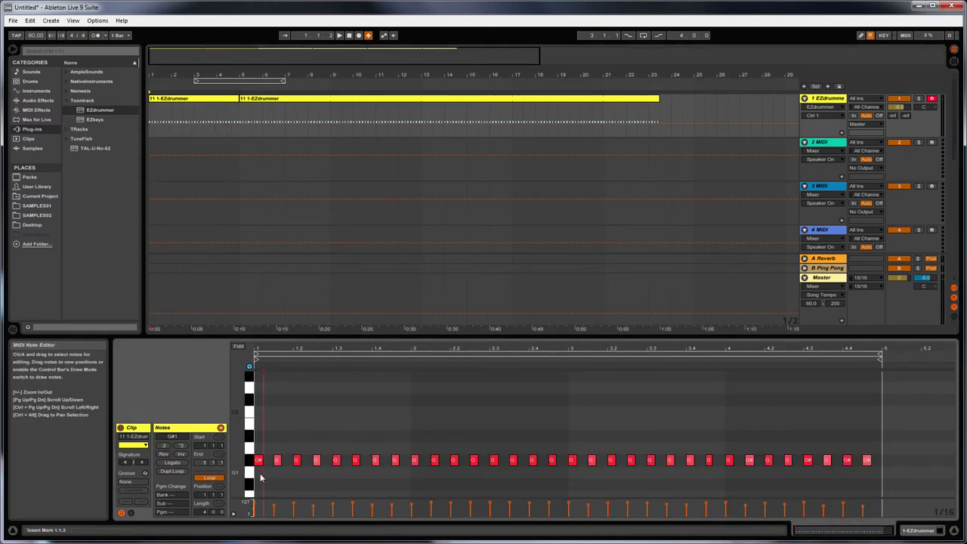
pyautogui.moveTo(244, 468); pyautogui.dragTo(256, 416)
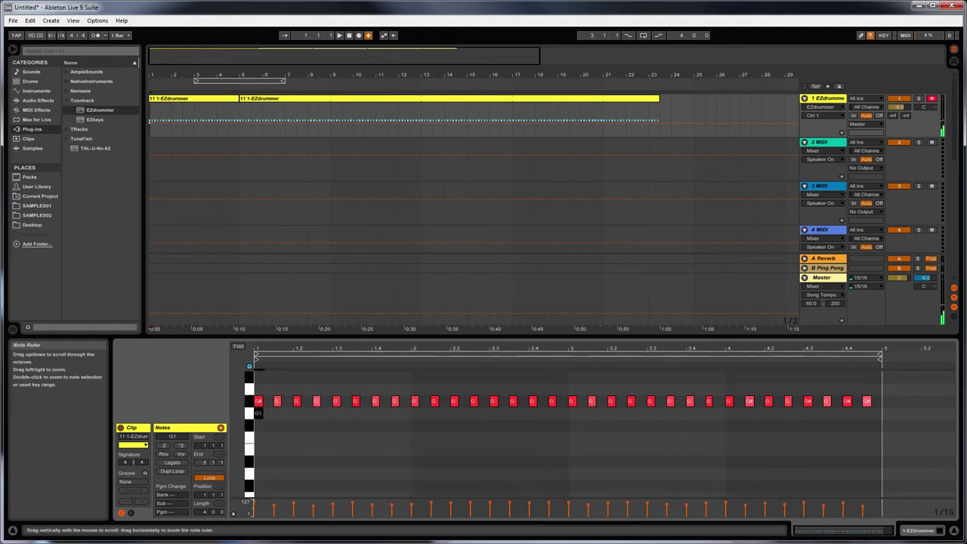
pyautogui.click(259, 437)
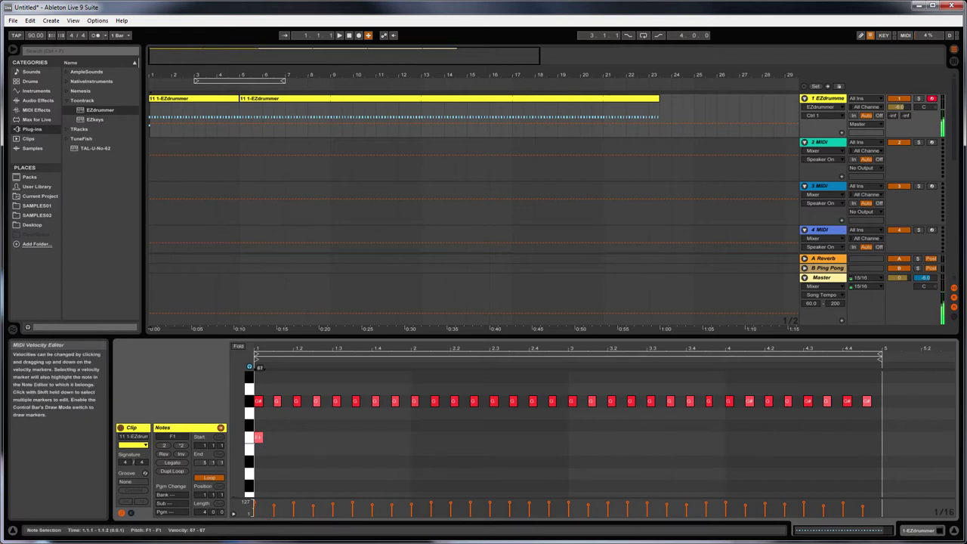
pyautogui.click(242, 508)
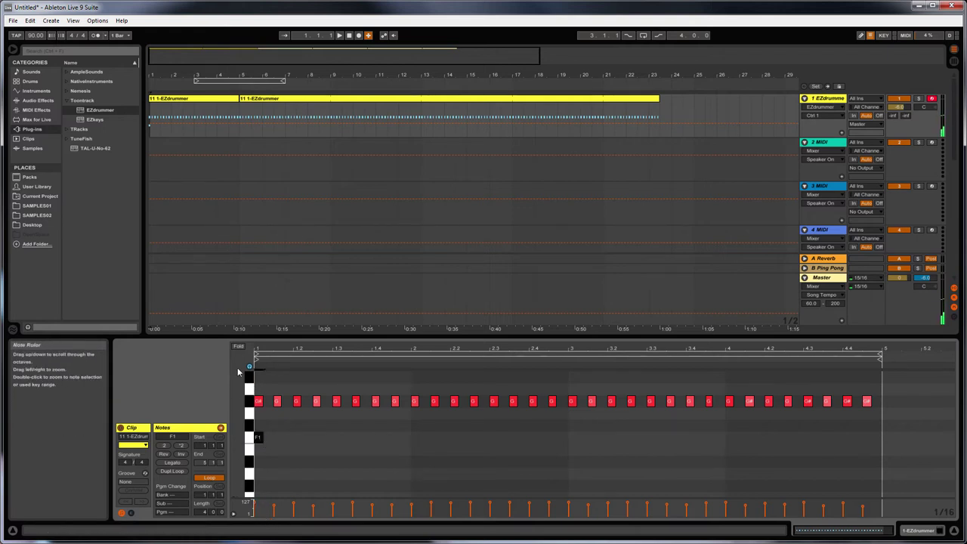
# Step: Add a C#2 cymbal note at 1.1.1 and audition the clip from the start
pyautogui.scroll(3, 238, 388)
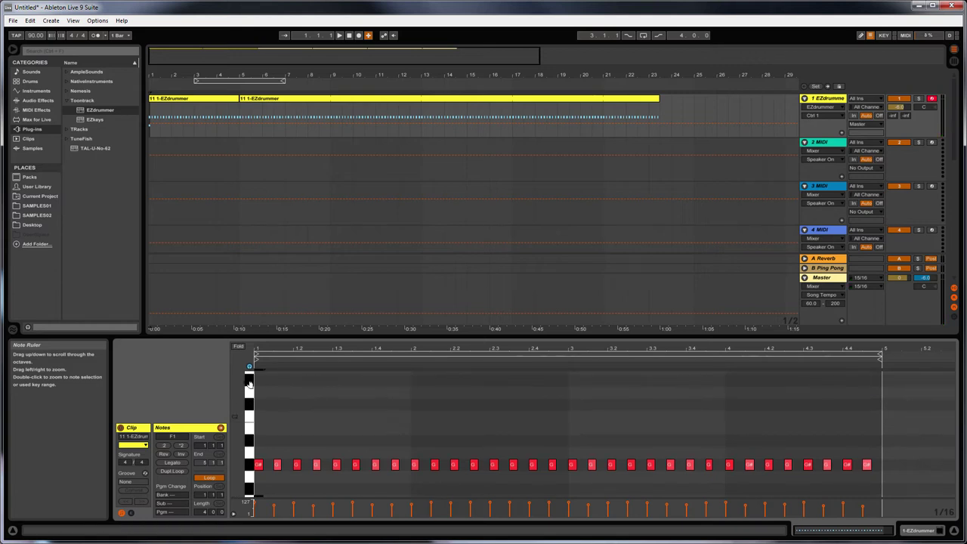
pyautogui.doubleClick(260, 392)
pyautogui.moveTo(260, 394); pyautogui.dragTo(263, 406)
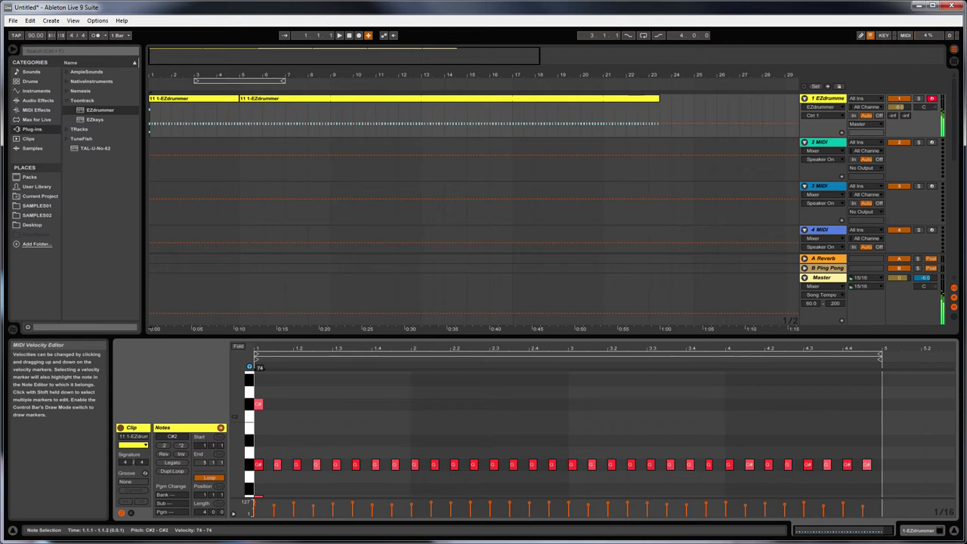
pyautogui.click(340, 36)
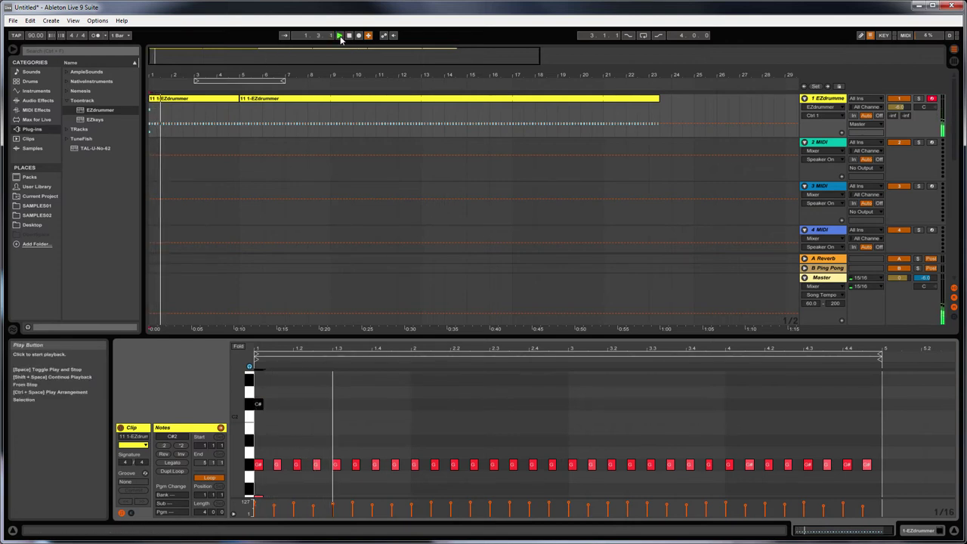
pyautogui.press('space')
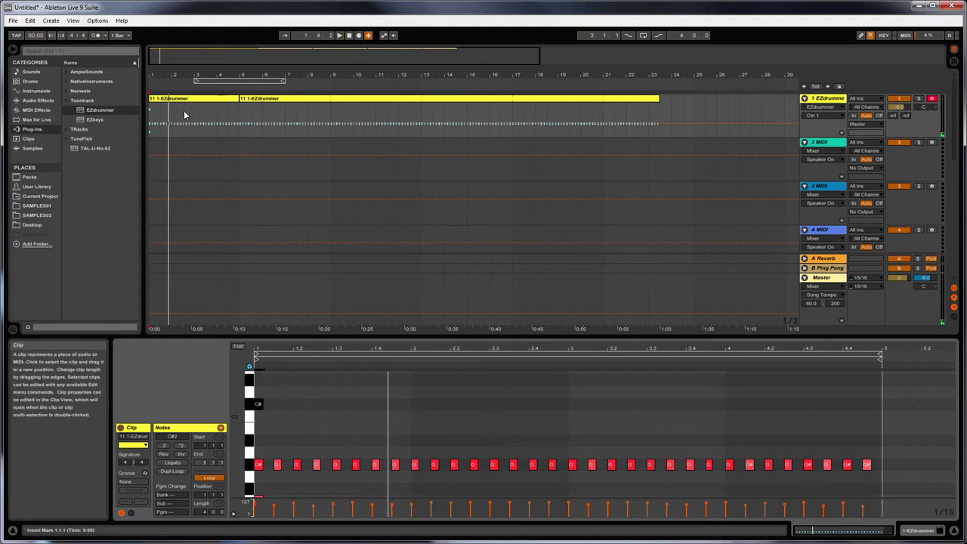
pyautogui.click(349, 37)
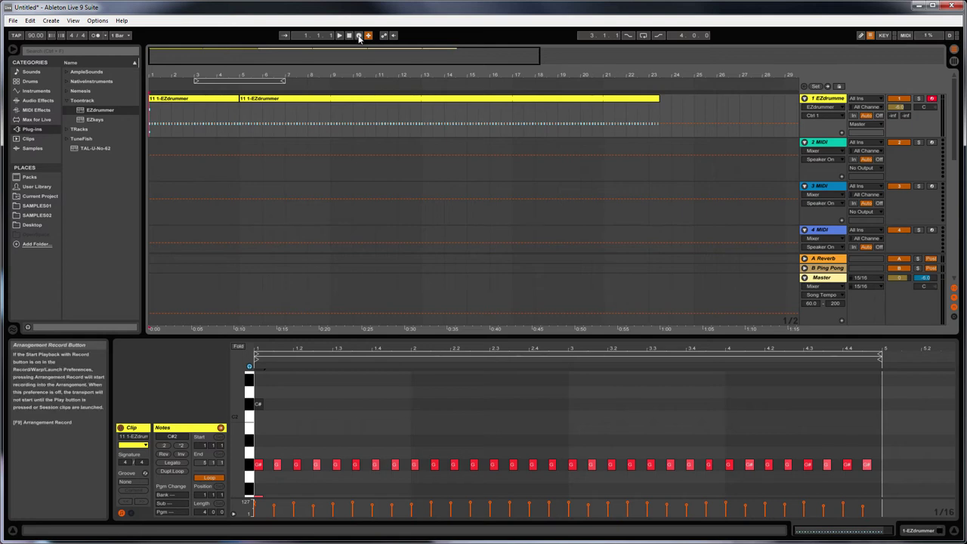
# Step: Record about eight bars of the EZdrummer pattern and open the new 12 1-EZdrummer clip
pyautogui.click(358, 37)
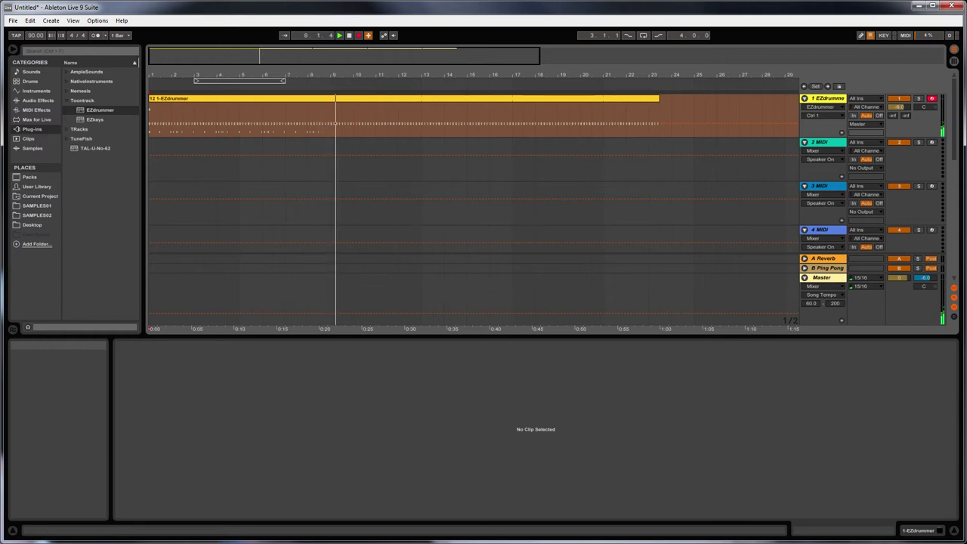
pyautogui.click(348, 36)
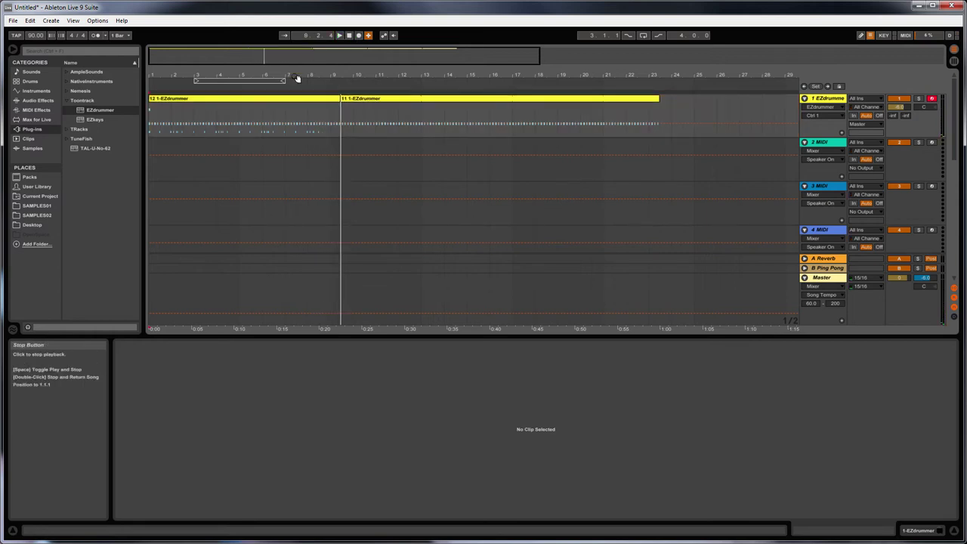
pyautogui.click(193, 100)
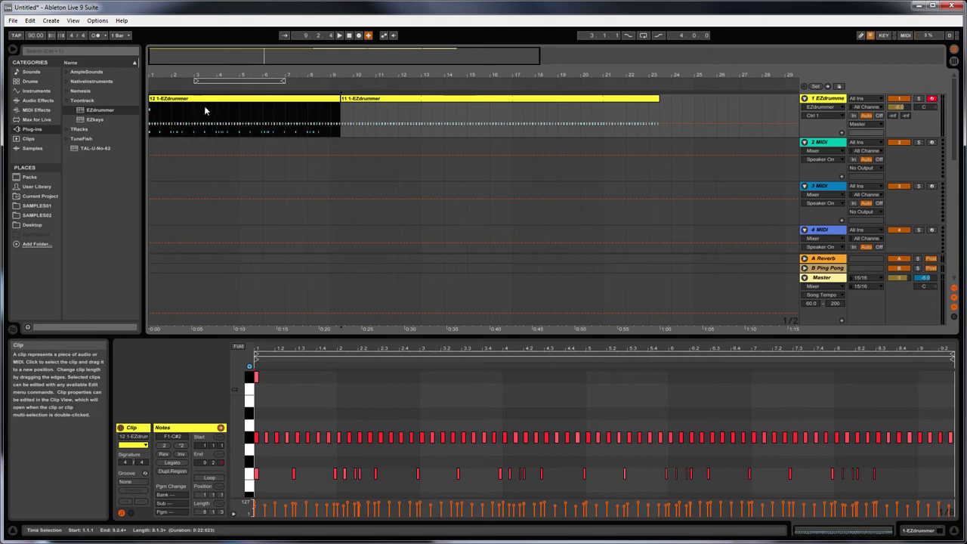
# Step: Add a C#2 cymbal note at bar 5 and check the first C#2 and F1 note velocities
pyautogui.doubleClick(589, 377)
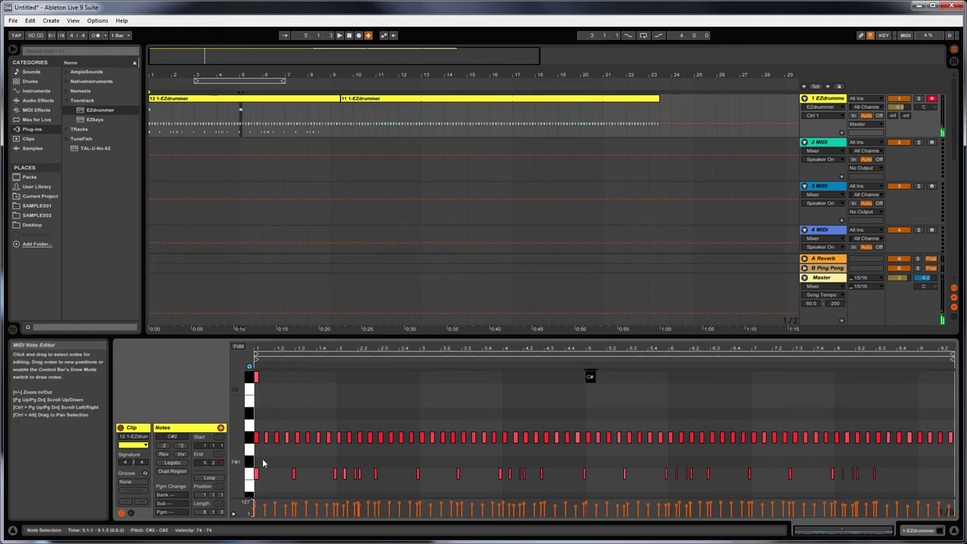
pyautogui.click(254, 508)
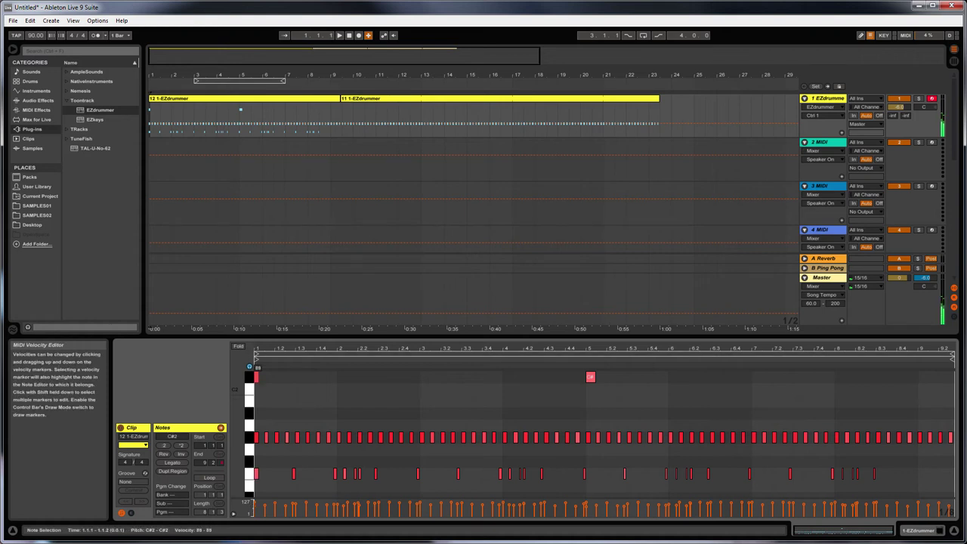
pyautogui.click(256, 506)
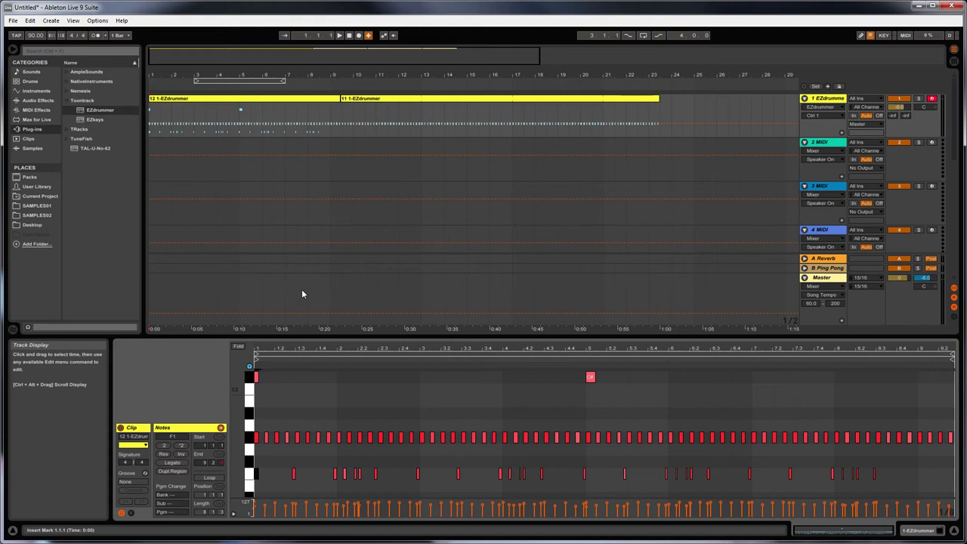
# Step: Audition the clip, zoom in near bar 5, and move the C#2 note to start at 4.4.4
pyautogui.click(340, 37)
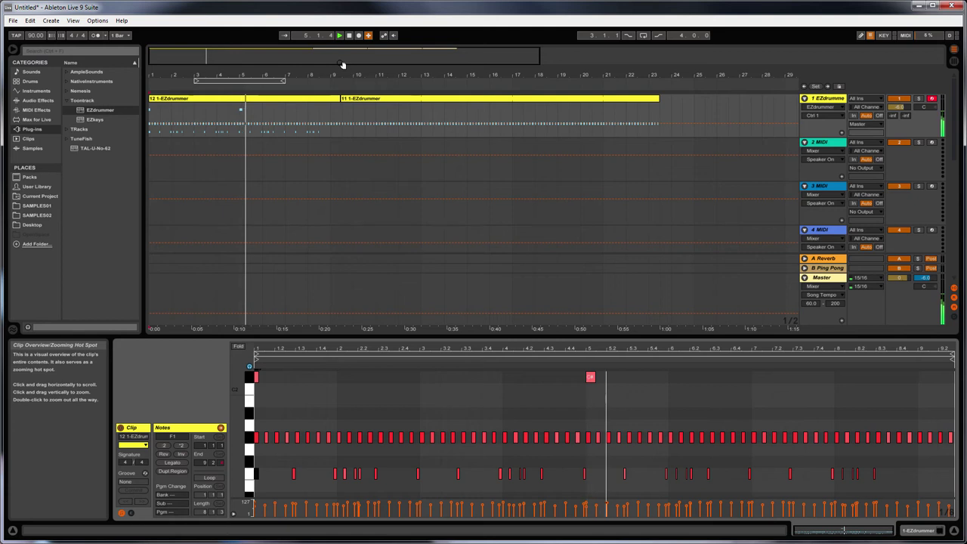
pyautogui.click(349, 36)
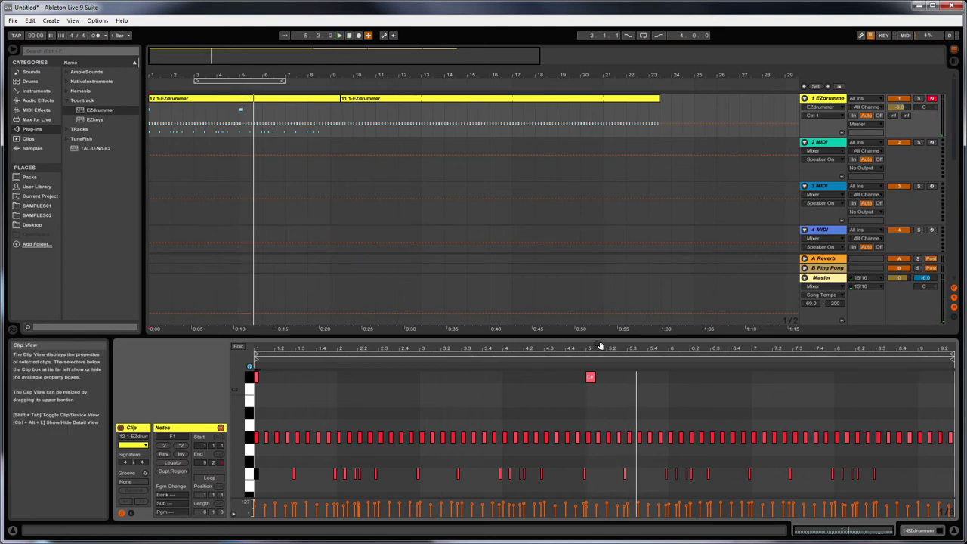
pyautogui.moveTo(600, 346); pyautogui.dragTo(661, 408)
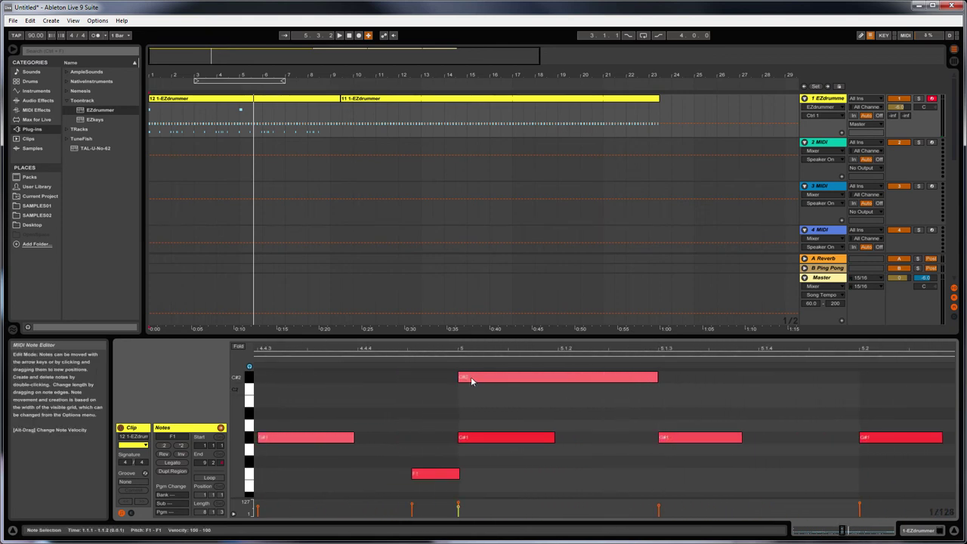
pyautogui.moveTo(472, 380); pyautogui.dragTo(428, 434)
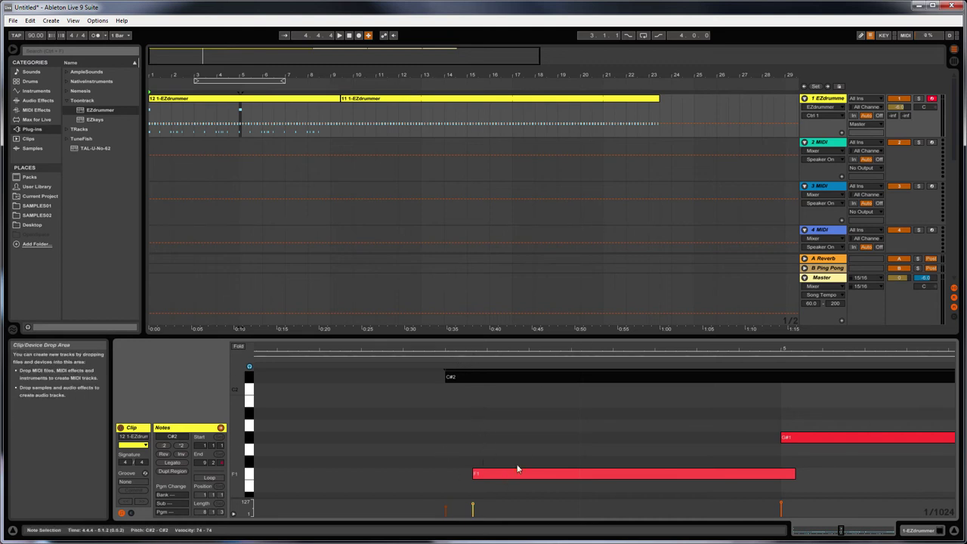
pyautogui.click(97, 20)
# Step: In Preferences, change the Look/Feel skin from Disco to Default
pyautogui.click(115, 274)
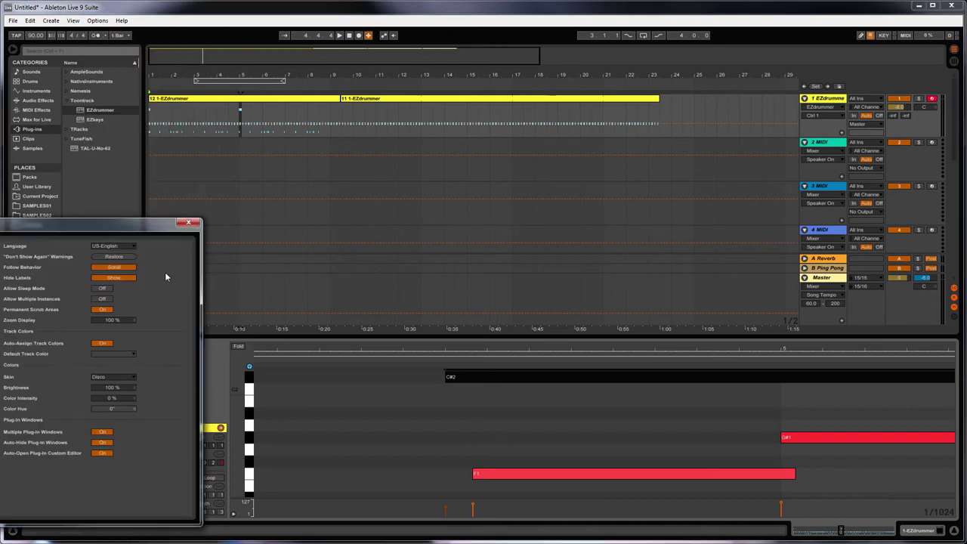
pyautogui.moveTo(118, 225); pyautogui.dragTo(250, 155)
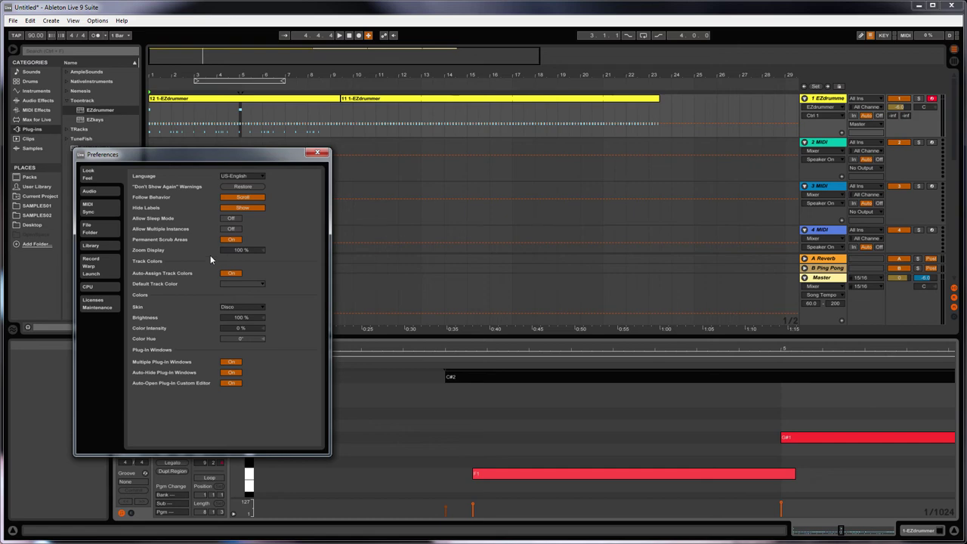
pyautogui.click(239, 308)
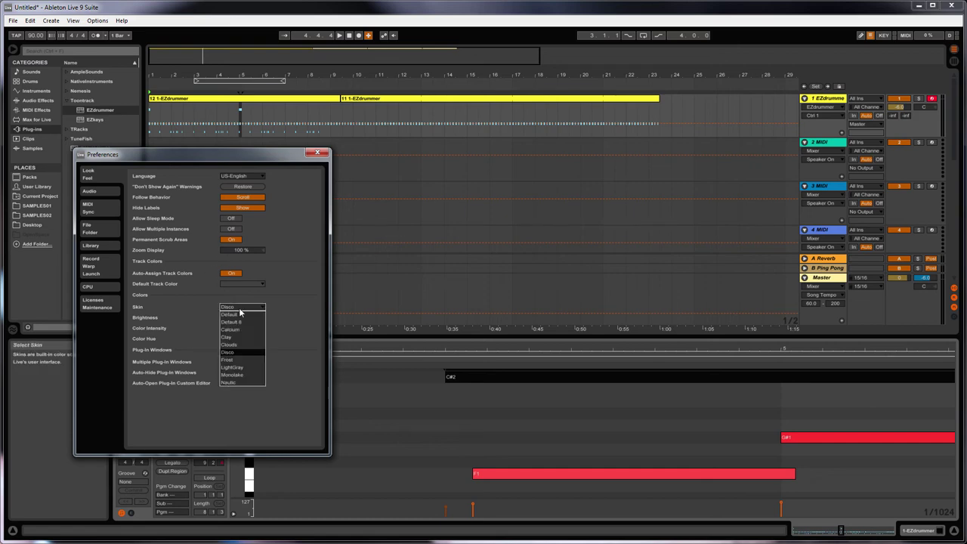
pyautogui.click(241, 318)
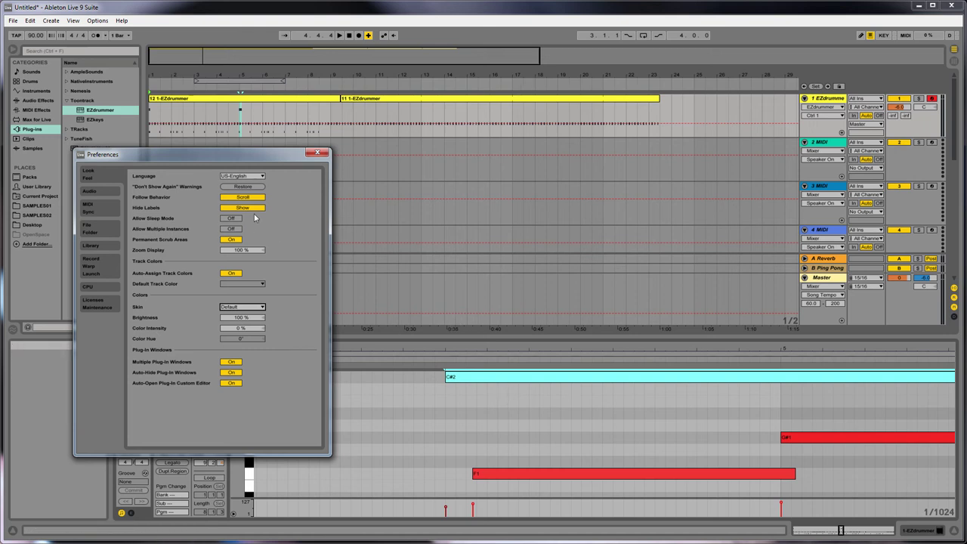
pyautogui.click(317, 152)
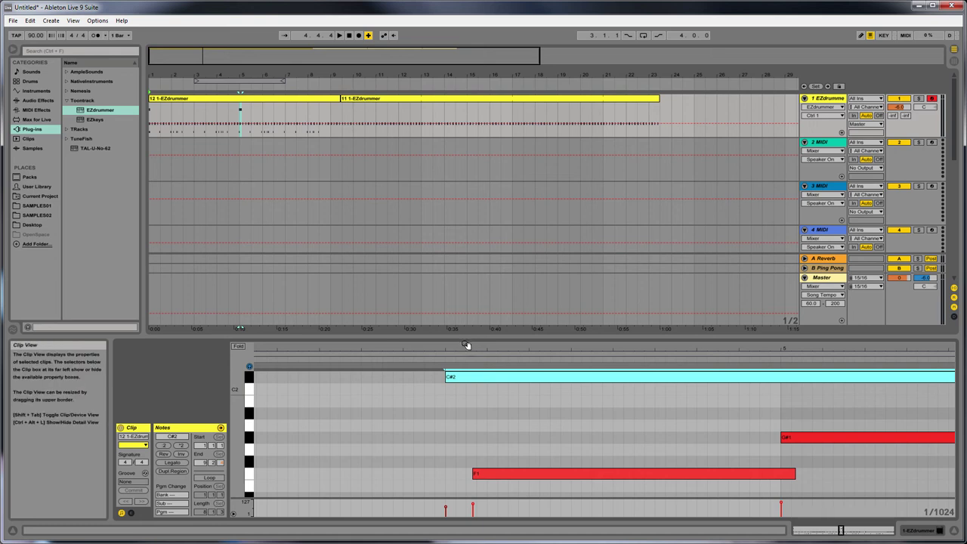
# Step: Nudge the F1 note slightly earlier and align the C#2 note to start with it
pyautogui.click(463, 379)
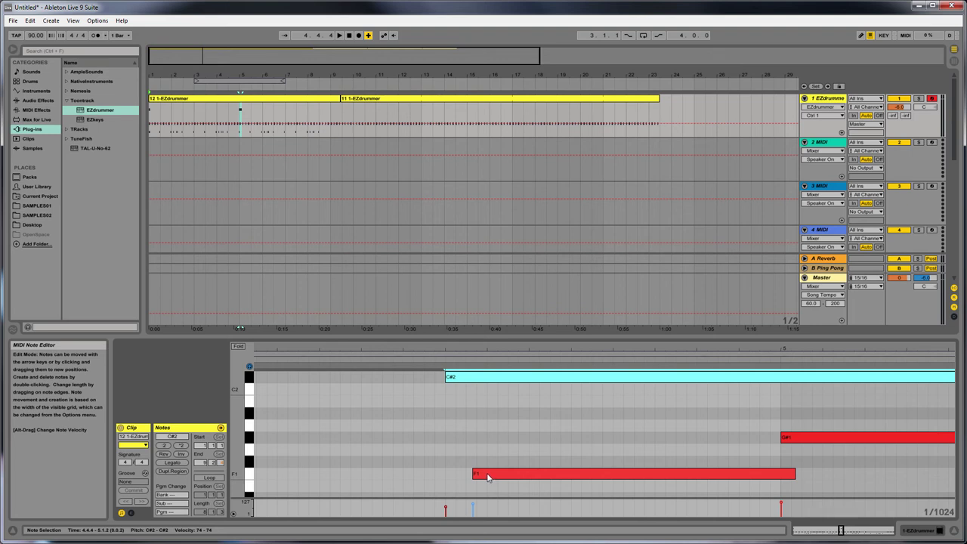
pyautogui.moveTo(487, 476); pyautogui.dragTo(479, 477)
pyautogui.moveTo(453, 376); pyautogui.dragTo(484, 379)
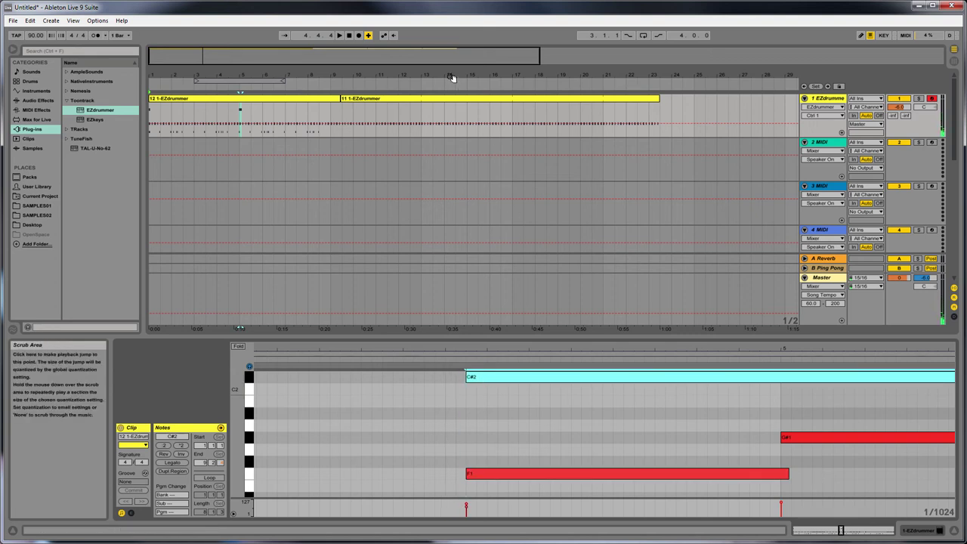
# Step: Zoom out and play back from just before the edited notes, then bring up Spotify
pyautogui.moveTo(453, 75); pyautogui.dragTo(296, 59)
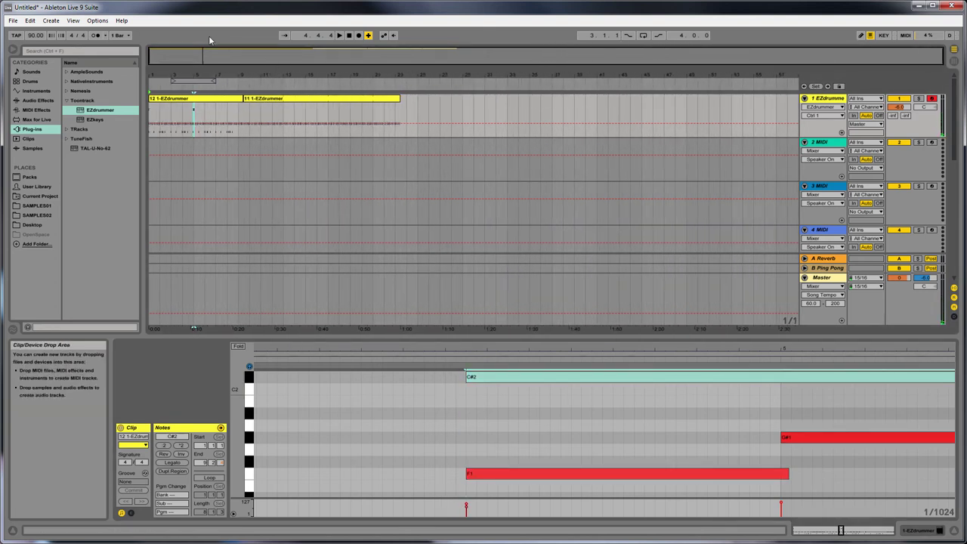
pyautogui.click(173, 85)
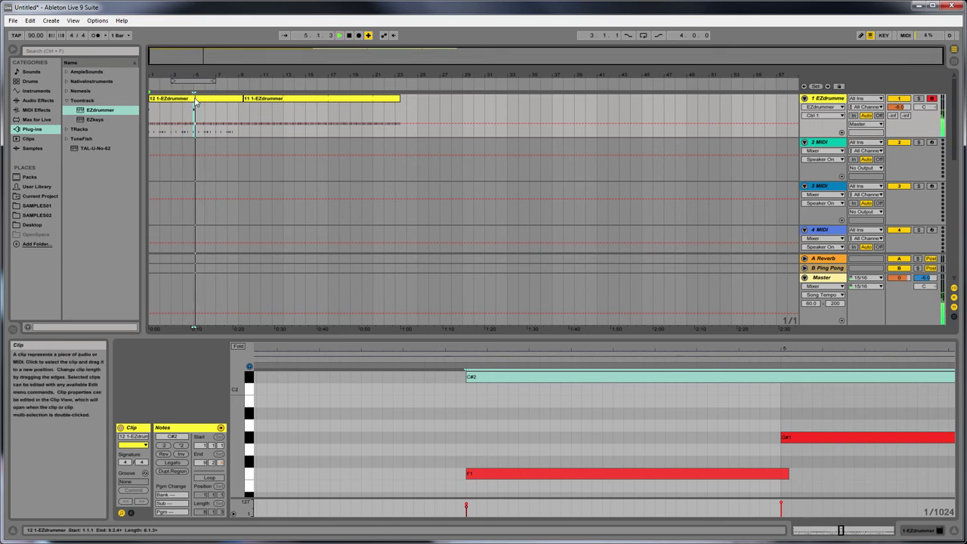
pyautogui.click(349, 35)
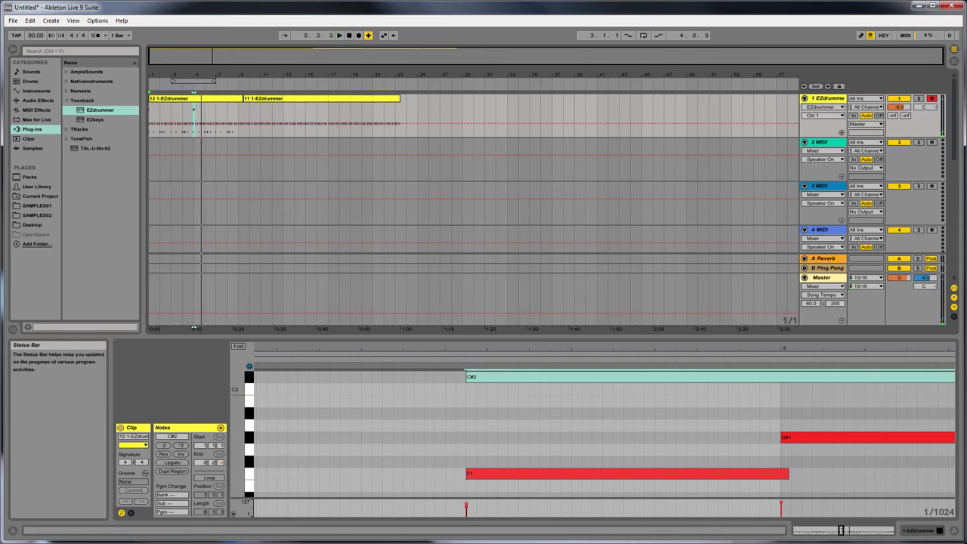
pyautogui.hotkey('alt', 'Tab')
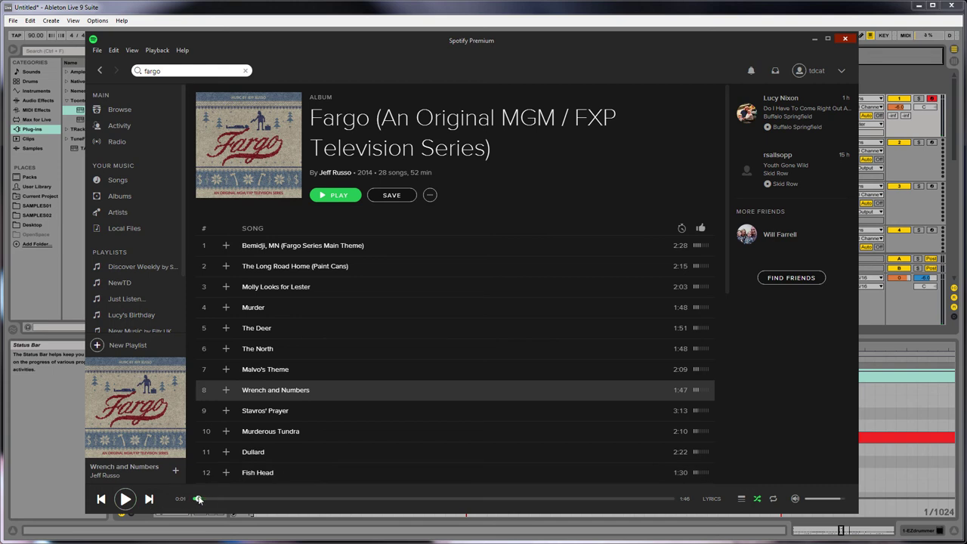
# Step: Play the opening of 'Wrench and Numbers' to 0:12, pausing once, then minimize Spotify
pyautogui.click(127, 500)
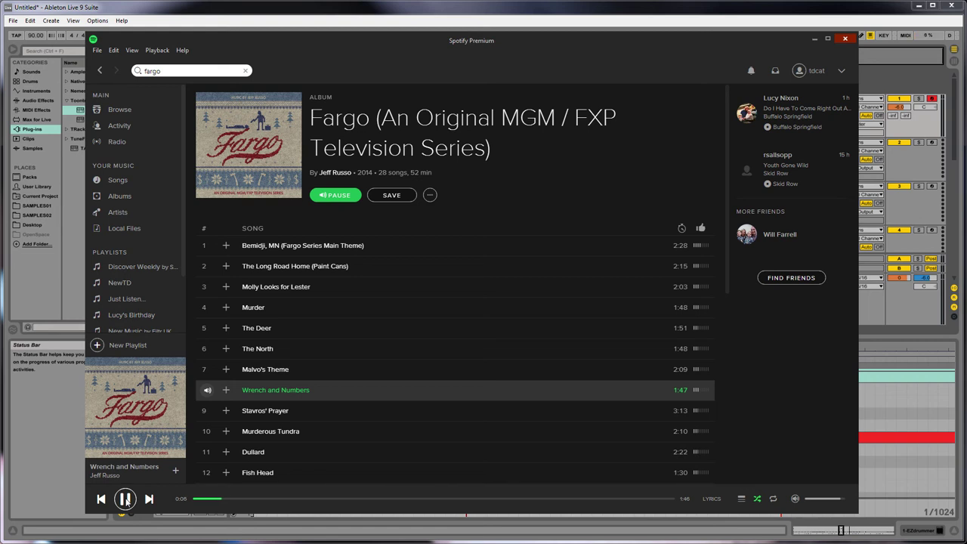
pyautogui.click(126, 499)
pyautogui.click(127, 499)
pyautogui.click(127, 500)
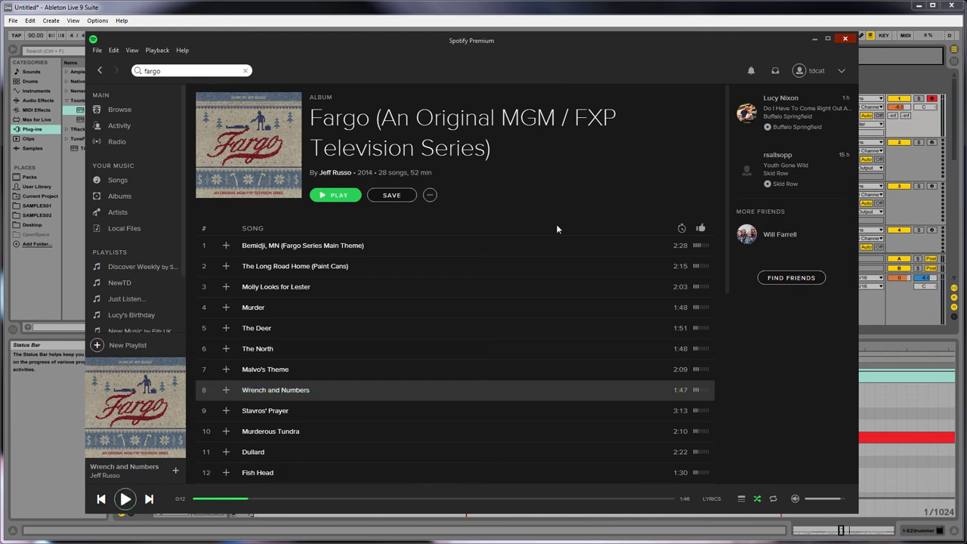
pyautogui.click(815, 40)
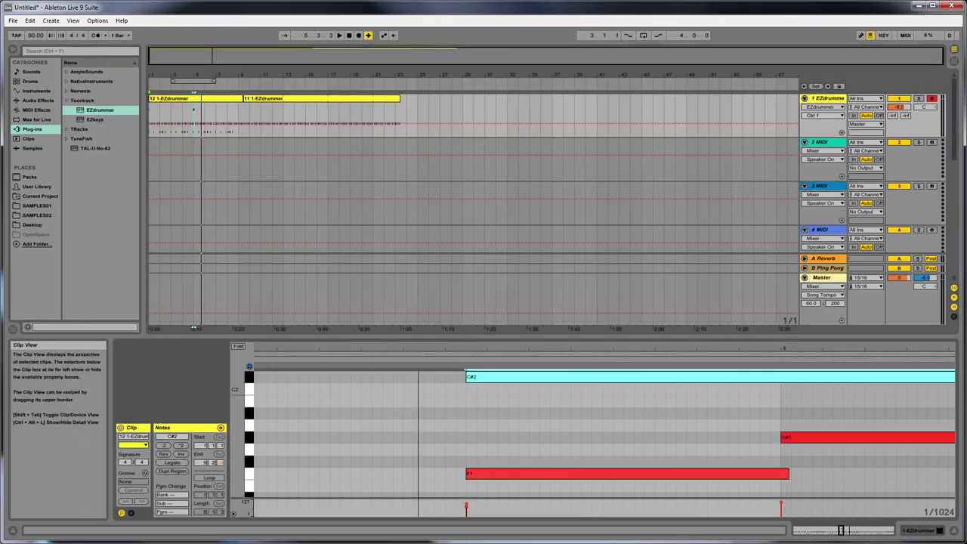
# Step: Zoom out a step and move the F1 and C#2 notes to start at 5.1.1
pyautogui.press('-')
pyautogui.press('-')
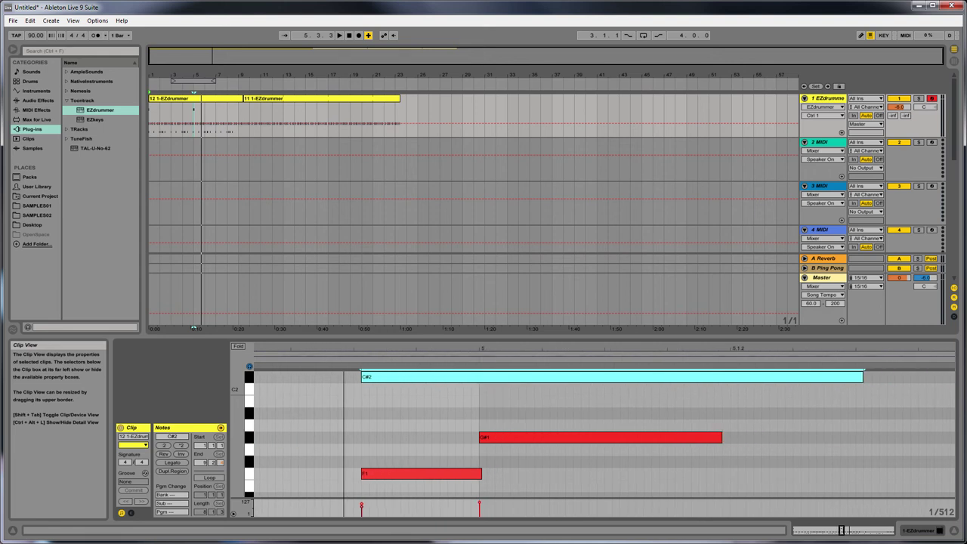
pyautogui.click(385, 476)
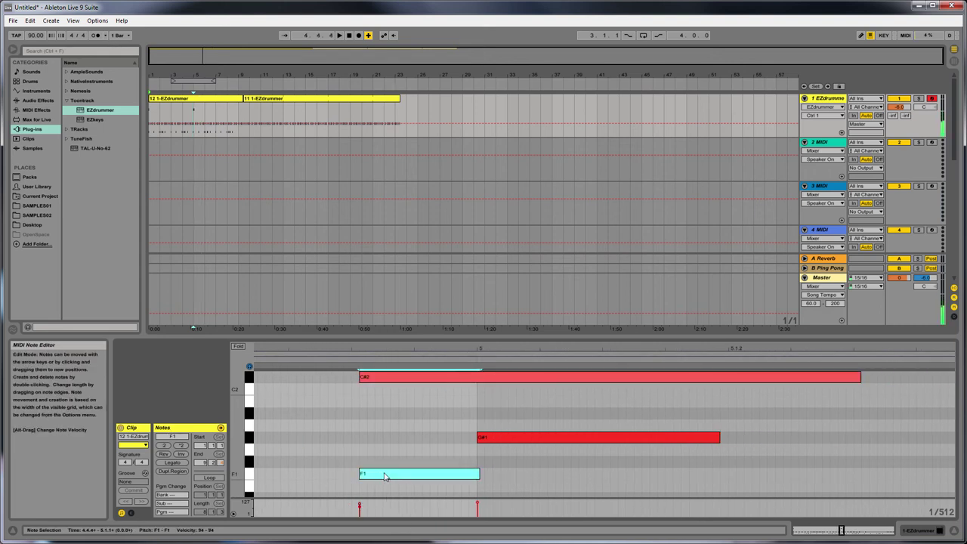
pyautogui.moveTo(385, 476); pyautogui.dragTo(502, 476)
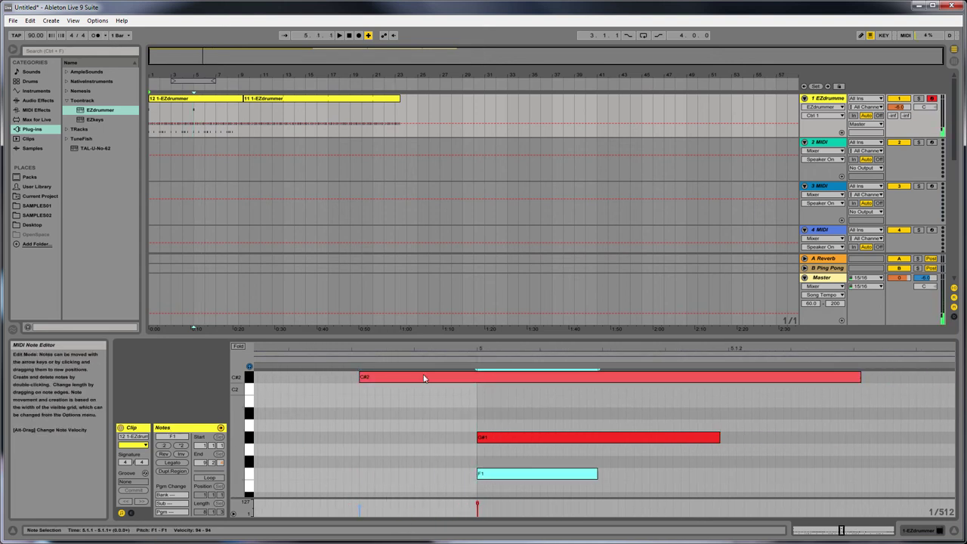
pyautogui.moveTo(423, 379); pyautogui.dragTo(539, 404)
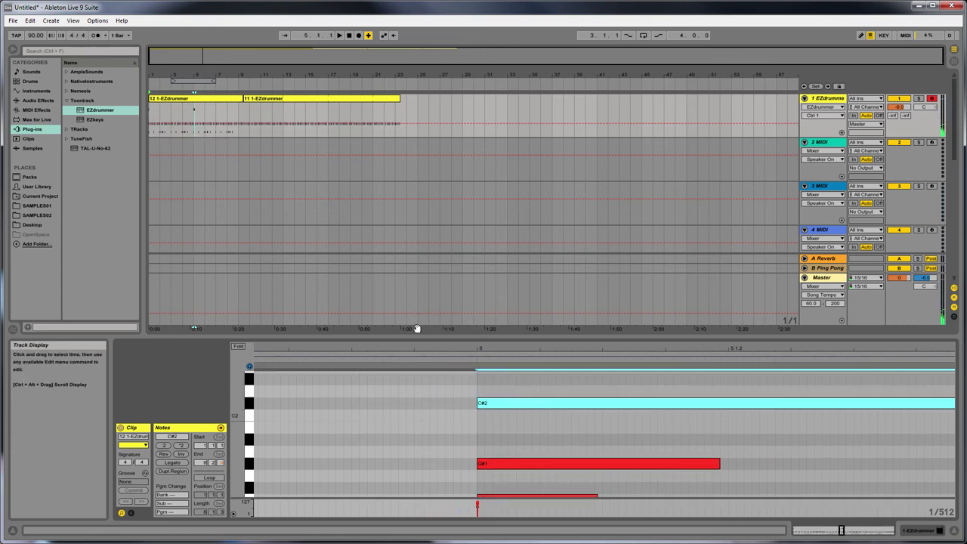
pyautogui.moveTo(421, 348); pyautogui.dragTo(420, 344)
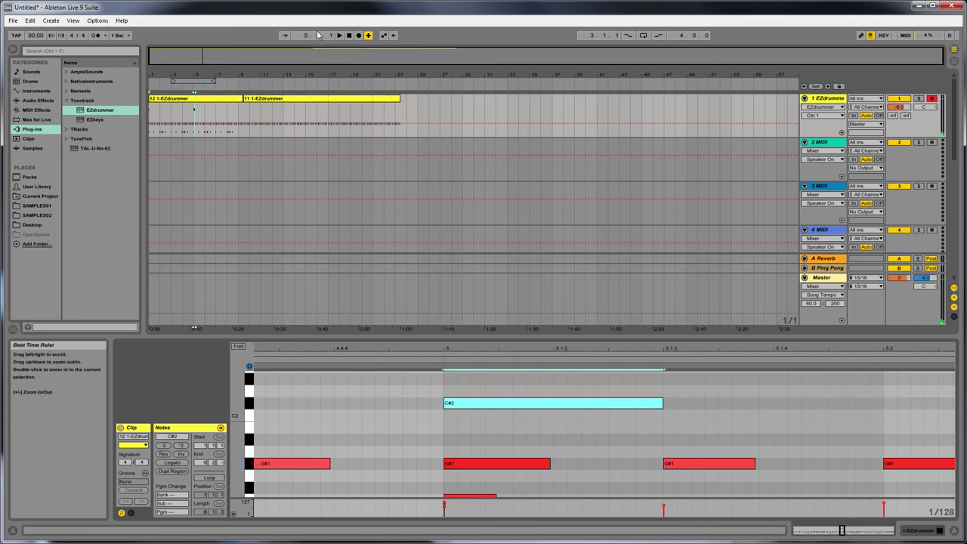
# Step: Play the song to hear the moved notes, then bring Spotify back up
pyautogui.click(341, 36)
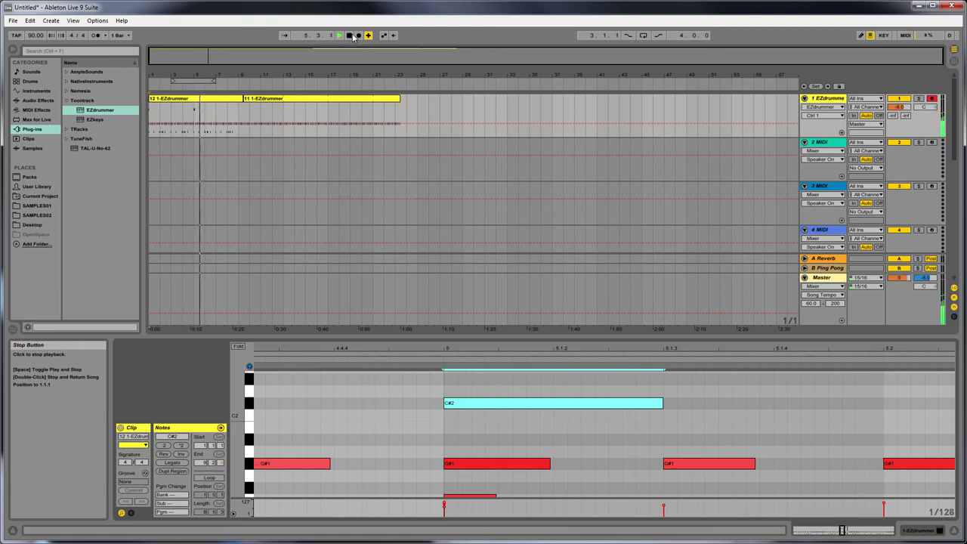
pyautogui.click(350, 36)
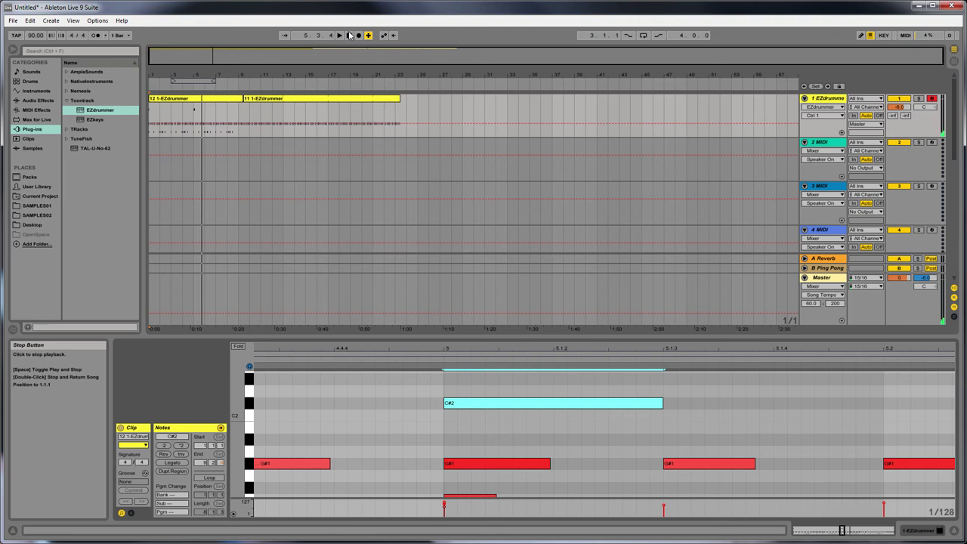
pyautogui.hotkey('alt', 'Tab')
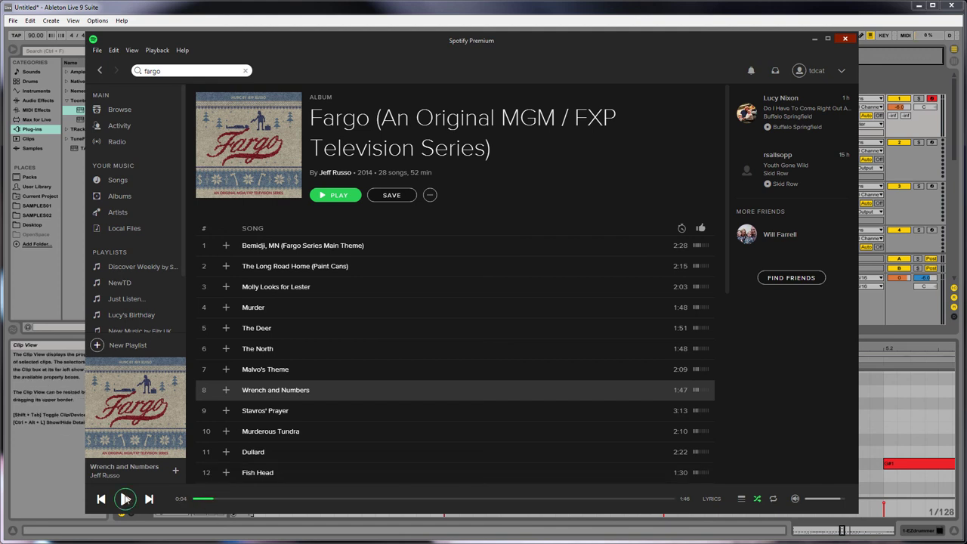
# Step: Replay 'Wrench and Numbers' up to 0:11 and pause it
pyautogui.click(126, 500)
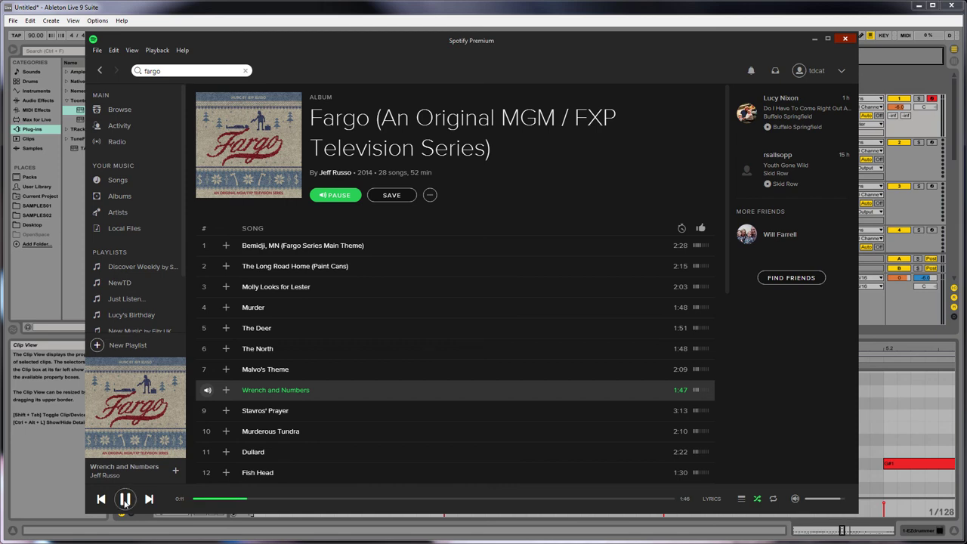
pyautogui.click(125, 499)
# Step: Move the F1 and C#2 notes earlier to 4.4.3 and audition from bar 4
pyautogui.click(814, 39)
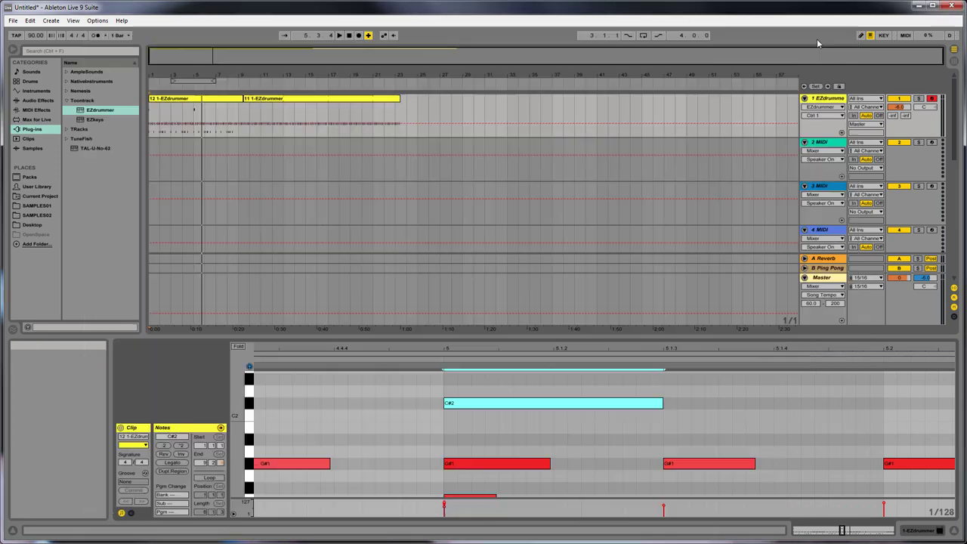
pyautogui.moveTo(449, 346); pyautogui.dragTo(452, 317)
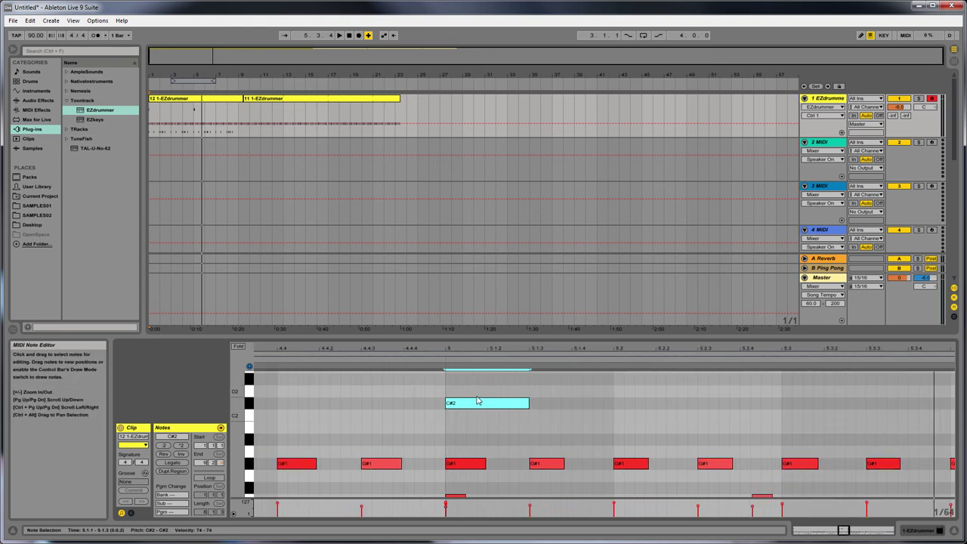
pyautogui.scroll(4, 419, 404)
pyautogui.scroll(-5, 418, 404)
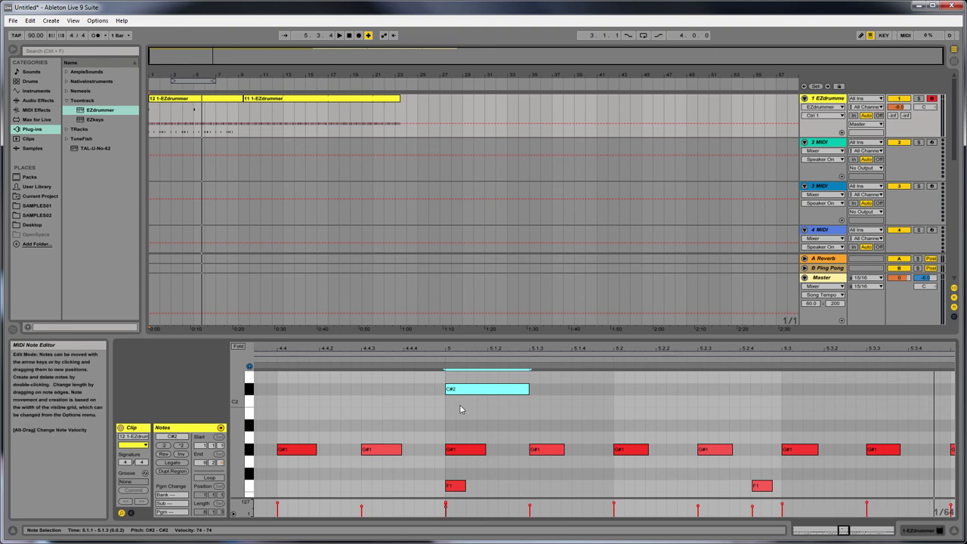
pyautogui.click(456, 484)
pyautogui.keyDown('shift'); pyautogui.click(465, 389); pyautogui.keyUp('shift')
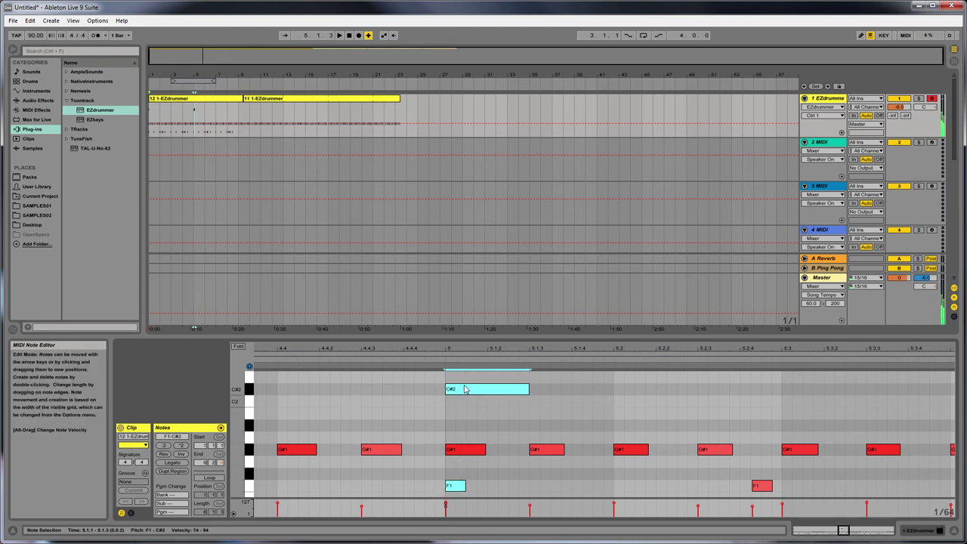
pyautogui.moveTo(462, 391); pyautogui.dragTo(376, 398)
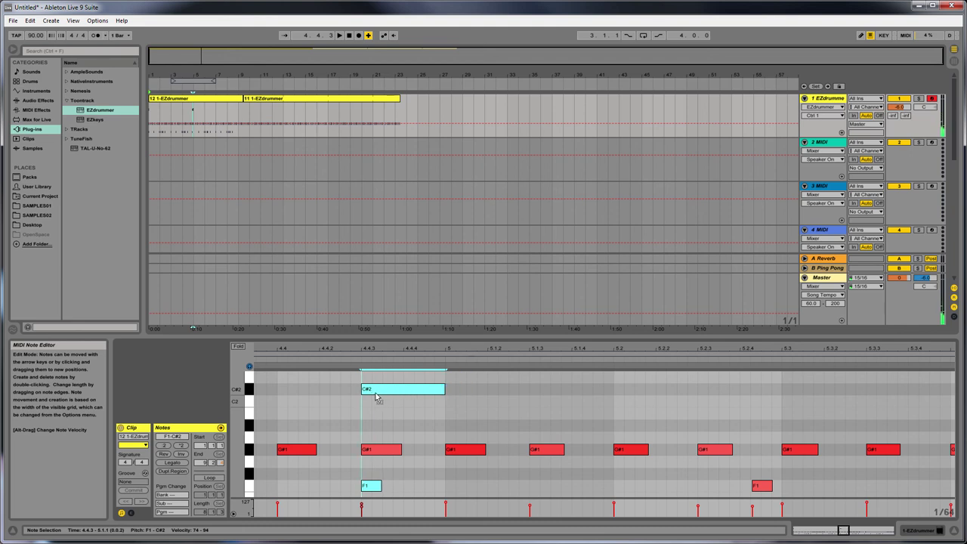
pyautogui.click(332, 468)
pyautogui.press('space')
pyautogui.press('space')
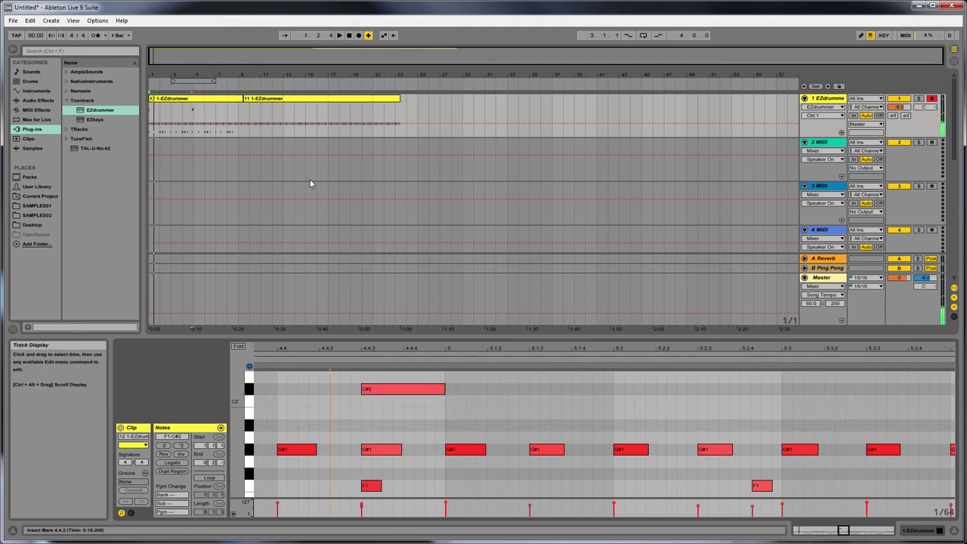
pyautogui.click(190, 88)
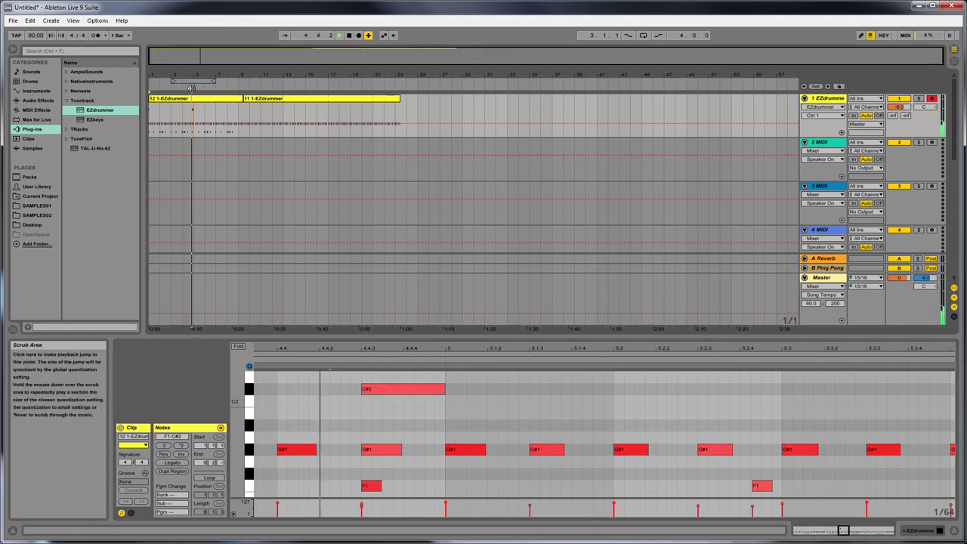
# Step: Shift the C#2 and F1 notes to 4.4.4, one sixteenth before bar 5, and play it back
pyautogui.click(398, 391)
pyautogui.click(390, 389)
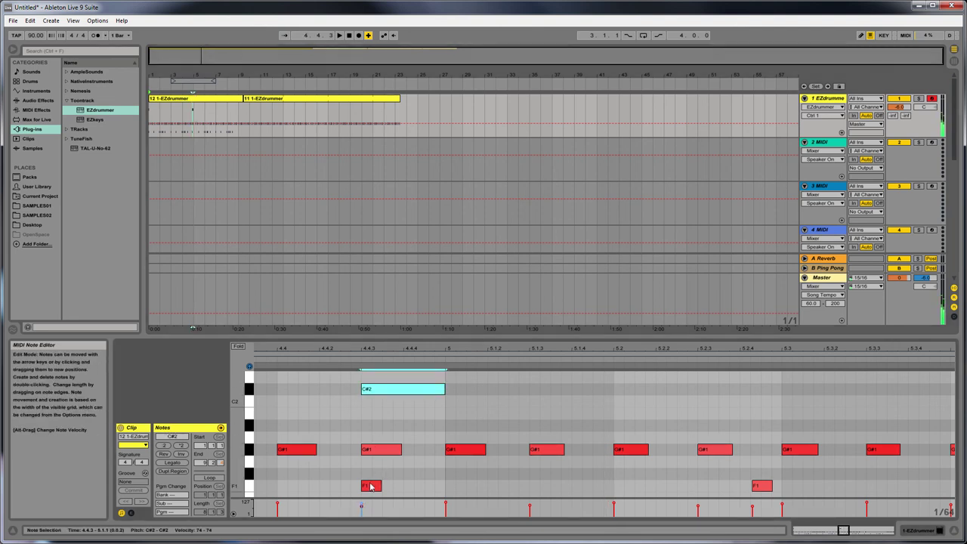
pyautogui.keyDown('shift'); pyautogui.click(373, 484); pyautogui.keyUp('shift')
pyautogui.moveTo(385, 384); pyautogui.dragTo(424, 393)
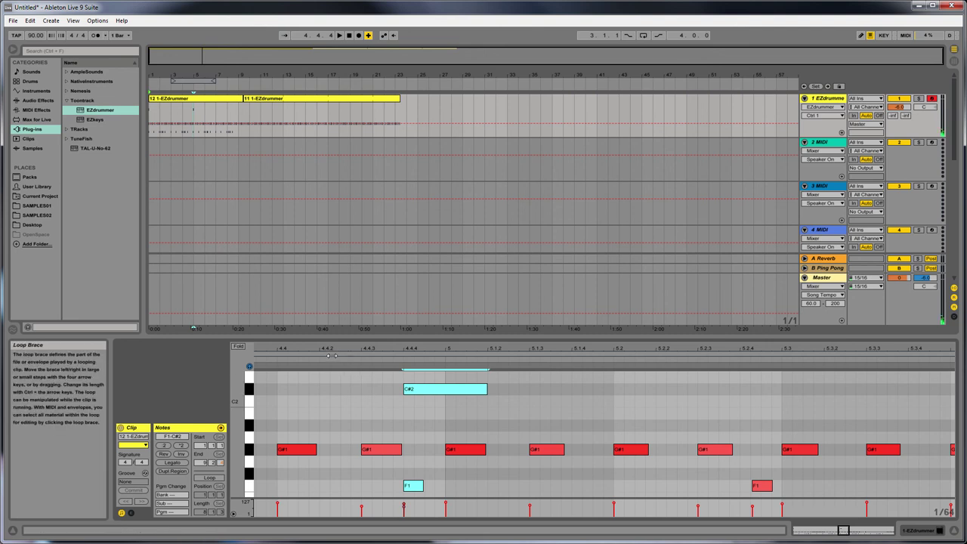
pyautogui.press('space')
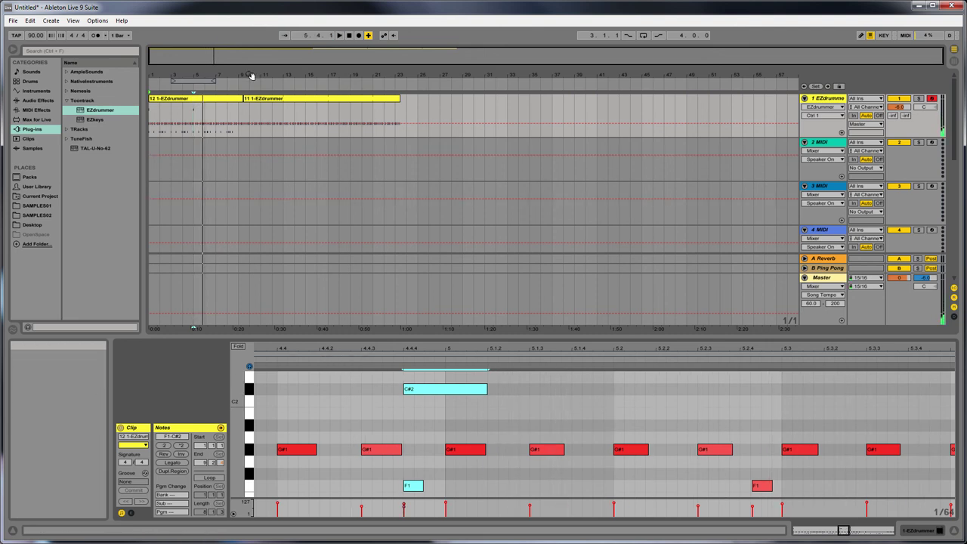
pyautogui.click(247, 113)
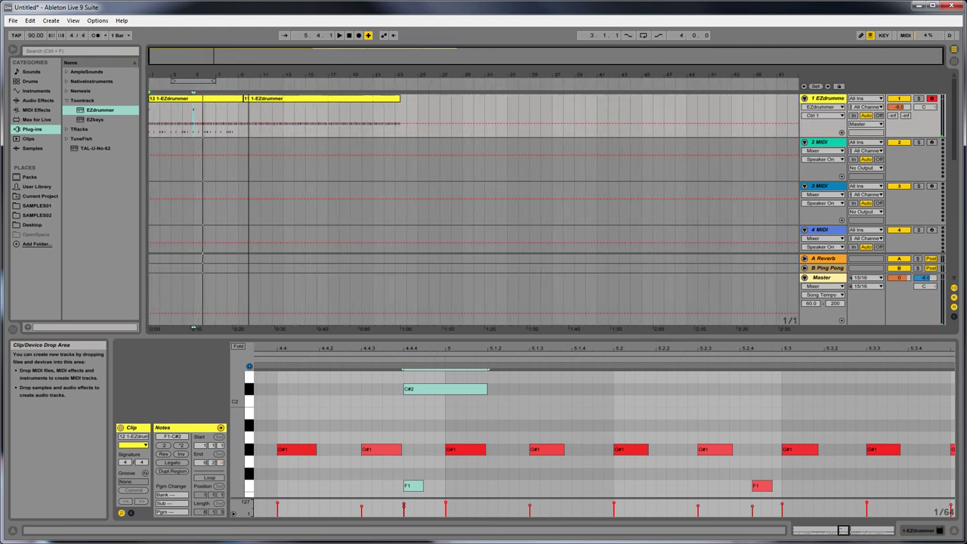
# Step: Zoom the MIDI editor out to show the entire 12 1-EZdrummer clip
pyautogui.moveTo(445, 348); pyautogui.dragTo(590, 344)
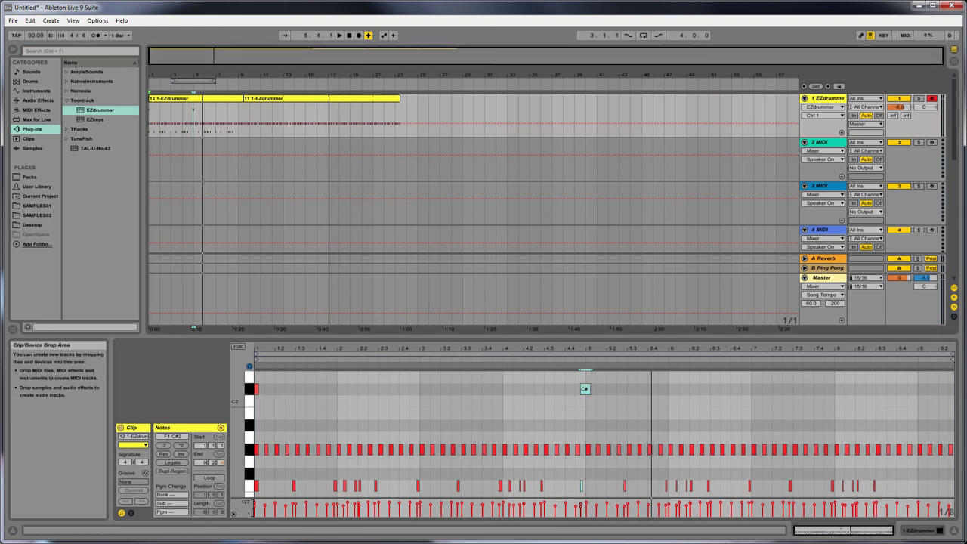
# Step: Return to 1.1.1 and play the arrangement from the song start
pyautogui.click(349, 35)
pyautogui.press('space')
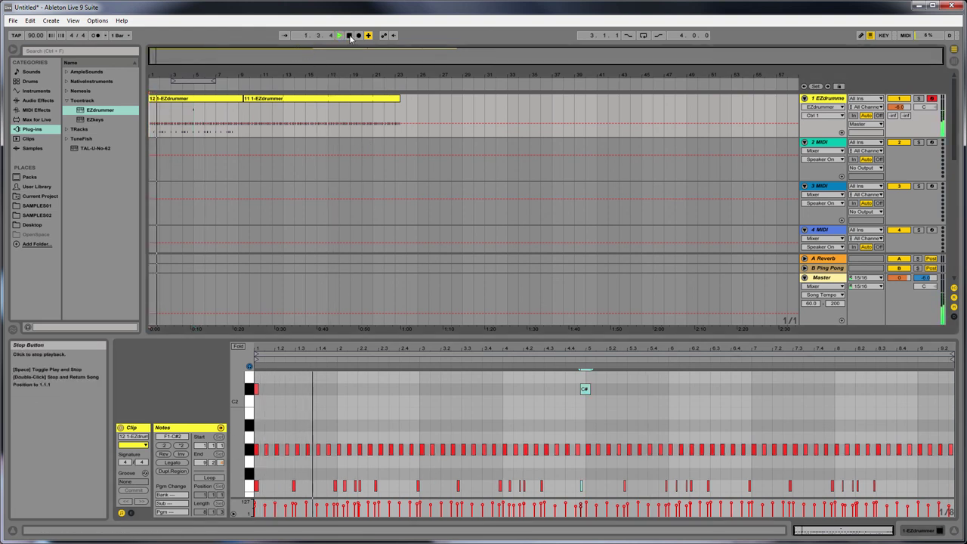